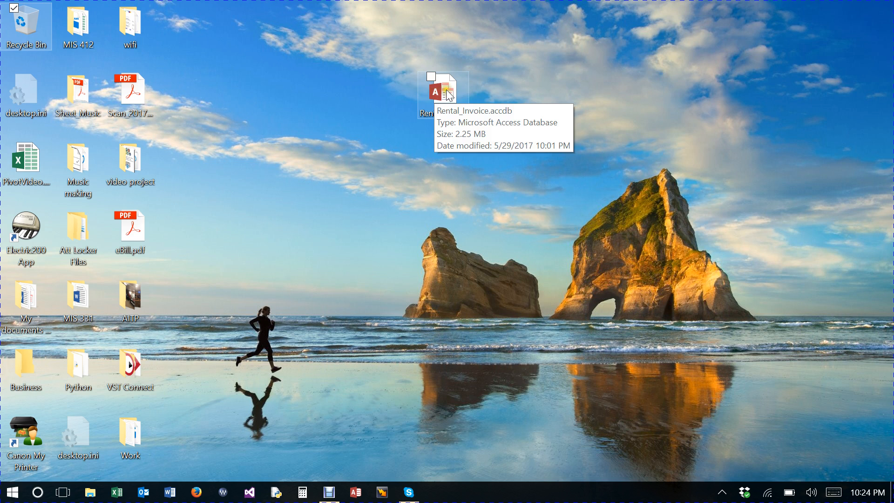
# - Reposition the Rental_Invoice.accdb file on the desktop and open the database in Access
pyautogui.moveTo(442, 101); pyautogui.dragTo(507, 90)
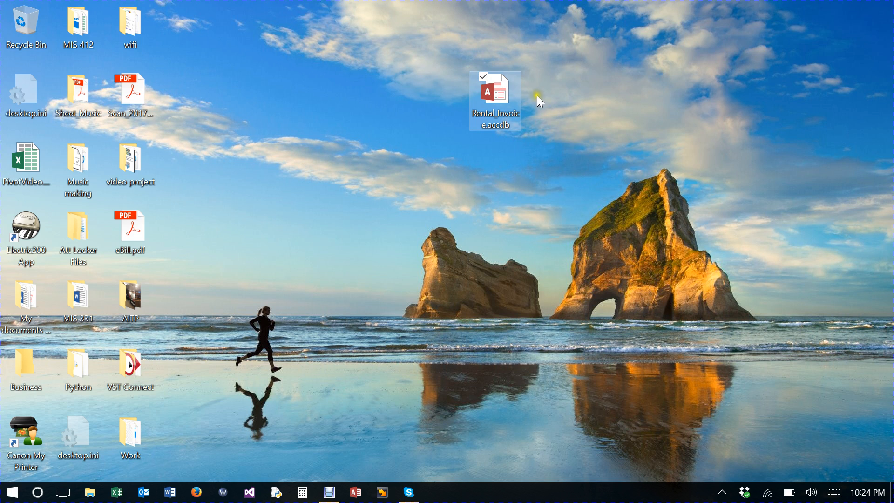
pyautogui.click(519, 92)
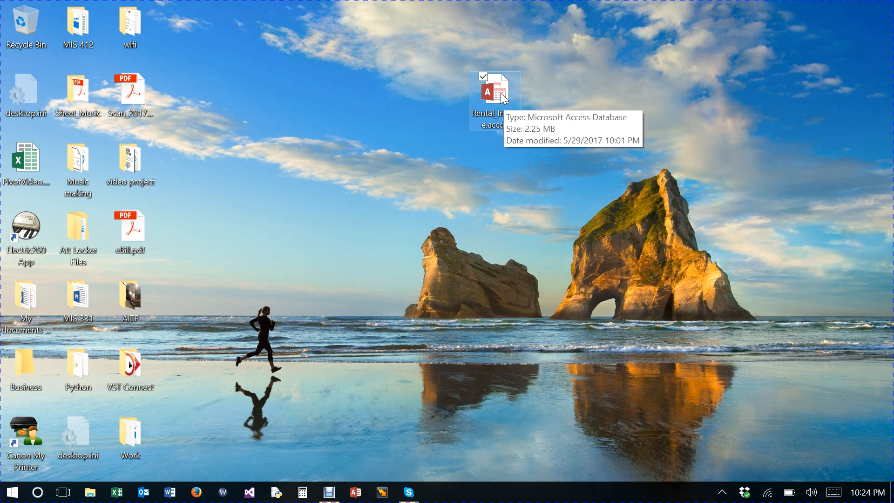
pyautogui.doubleClick(501, 94)
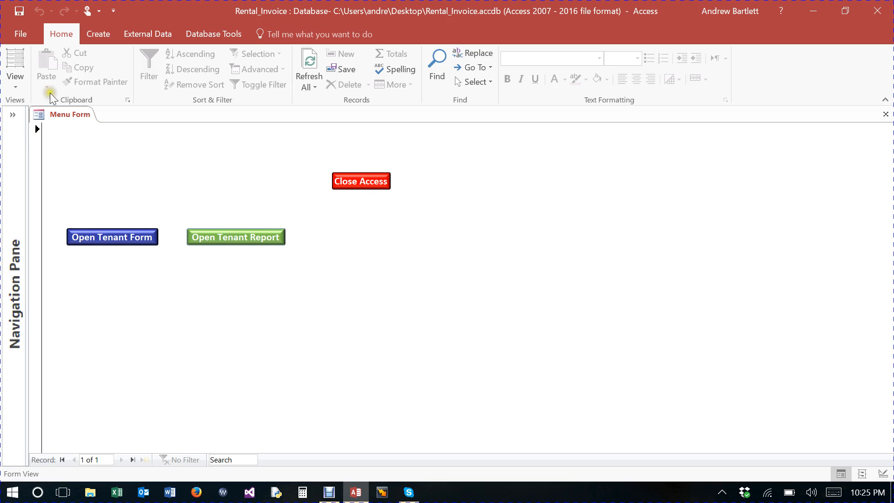
# - Close Access from the menu form and reopen the Rental_Invoice database from the desktop
pyautogui.click(362, 182)
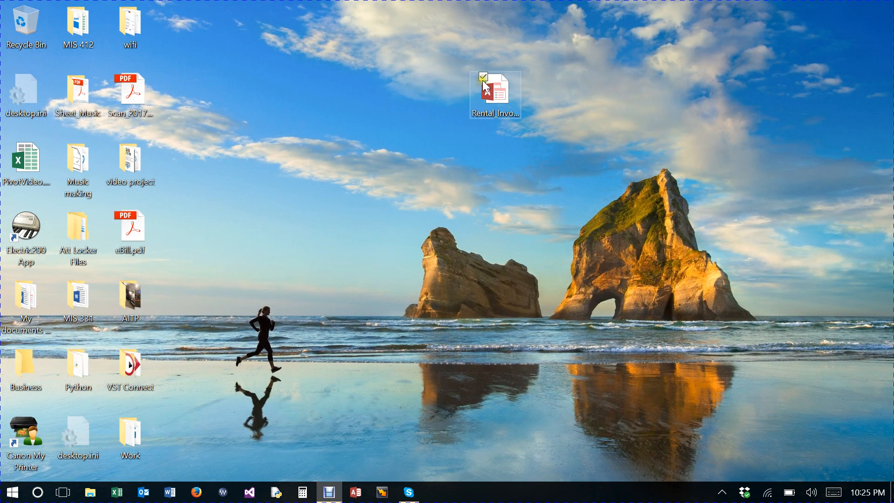
pyautogui.doubleClick(492, 93)
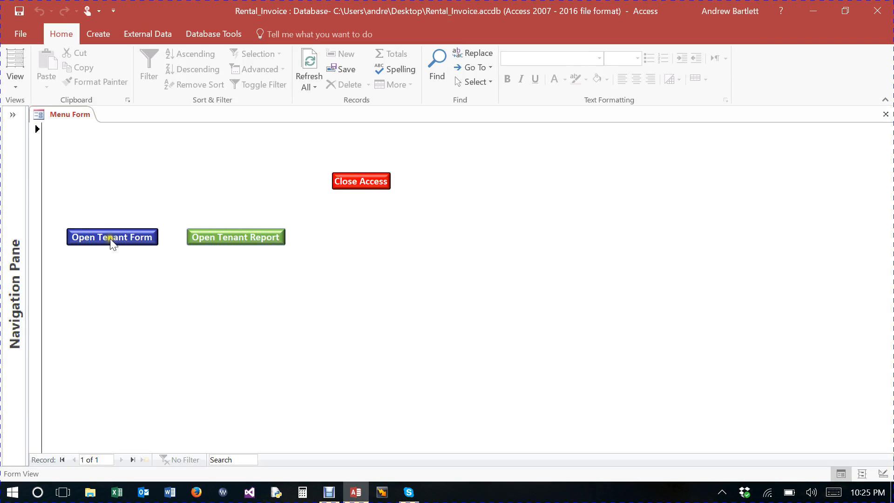
# - Open the tenant form and the tenant report from the menu form
pyautogui.click(108, 238)
pyautogui.click(109, 238)
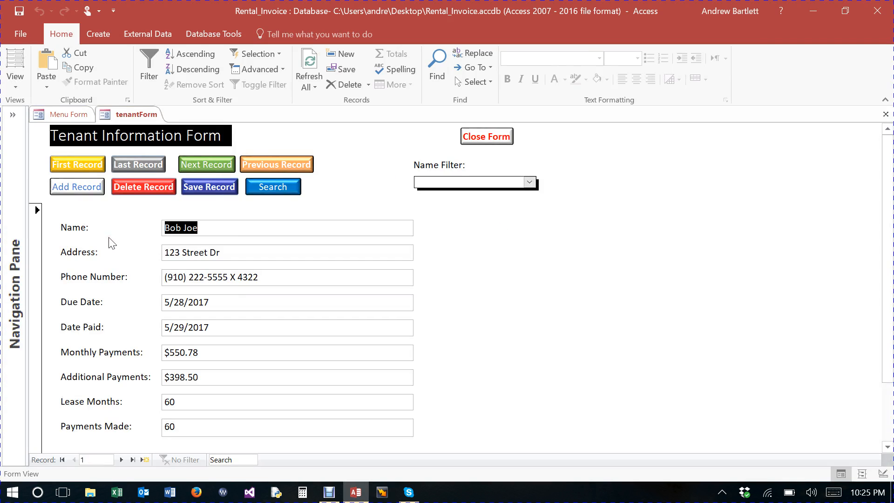
pyautogui.click(69, 114)
pyautogui.click(237, 244)
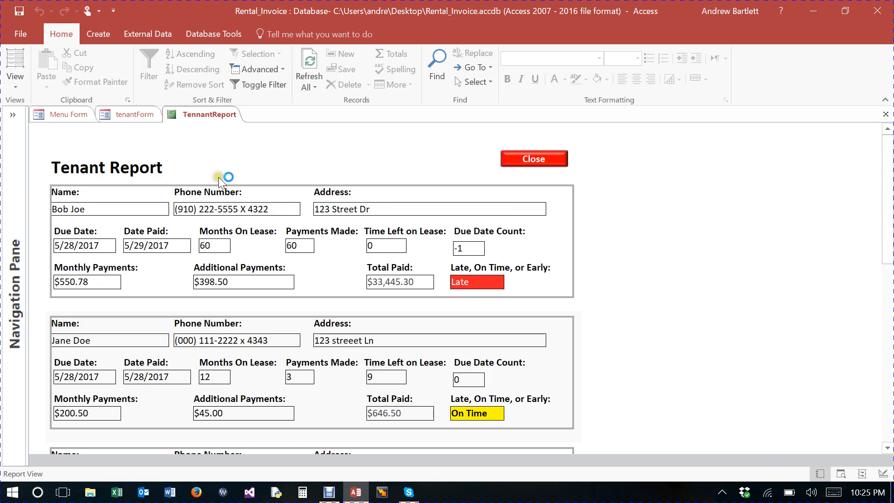
# - Return to the tenant form and use the name filter to bring up the fourth tenant in its list
pyautogui.click(120, 113)
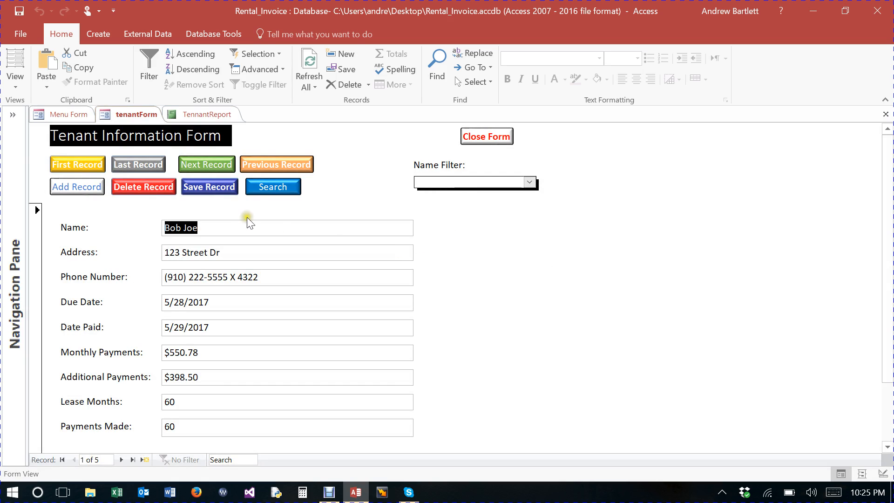
pyautogui.click(533, 185)
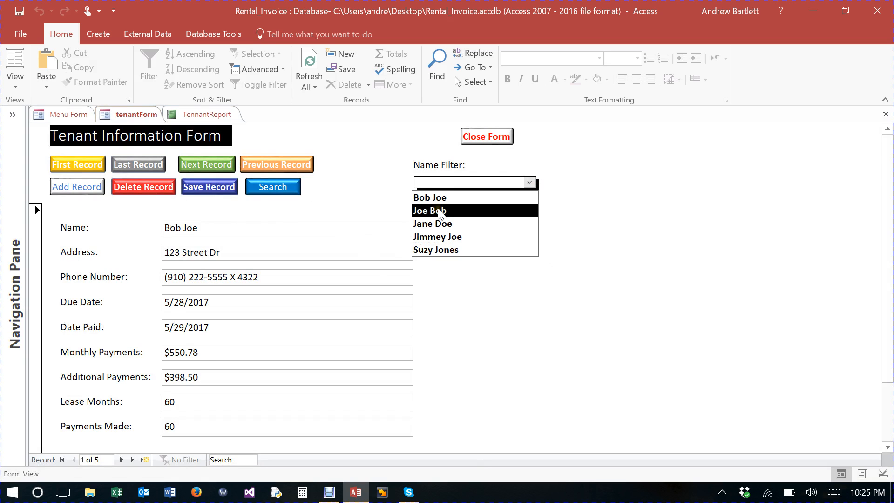
pyautogui.click(452, 238)
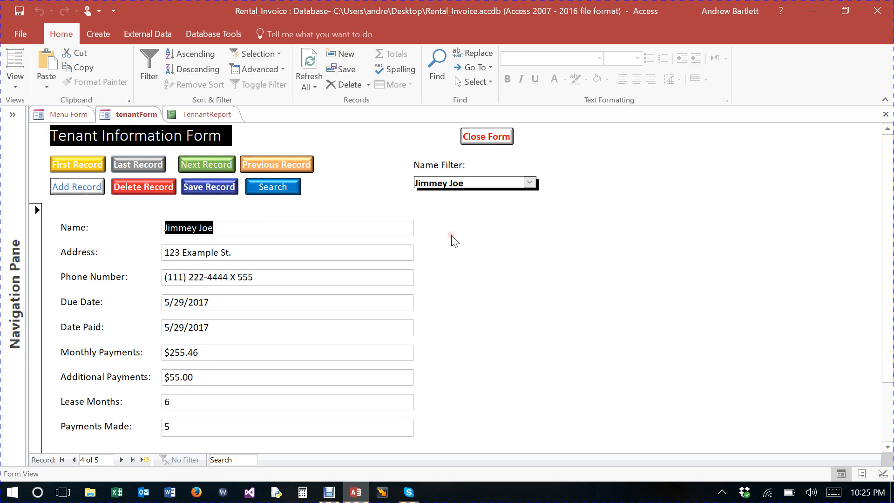
pyautogui.click(302, 227)
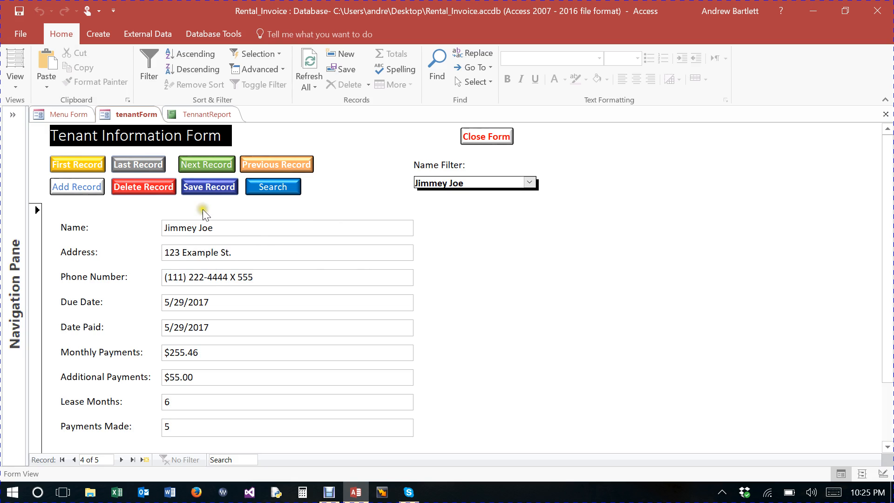
# - Search the tenant report for the filtered tenant's first name, matching any part of the field
pyautogui.click(215, 114)
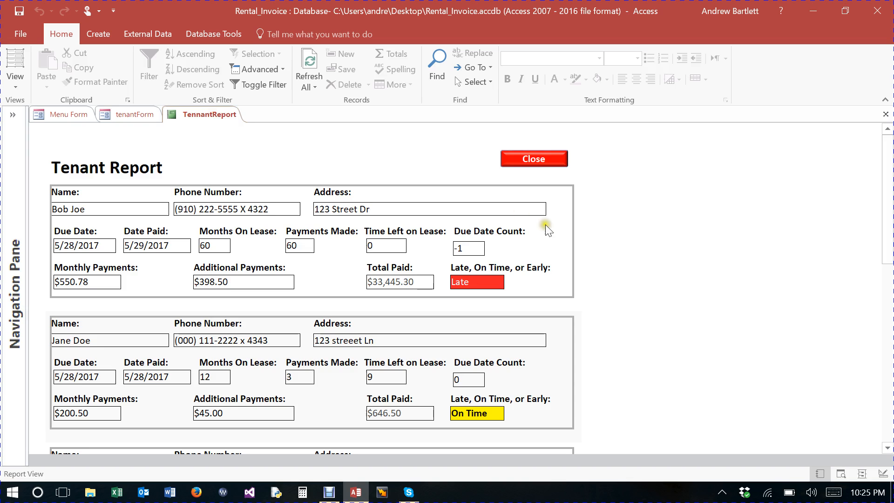
pyautogui.click(438, 69)
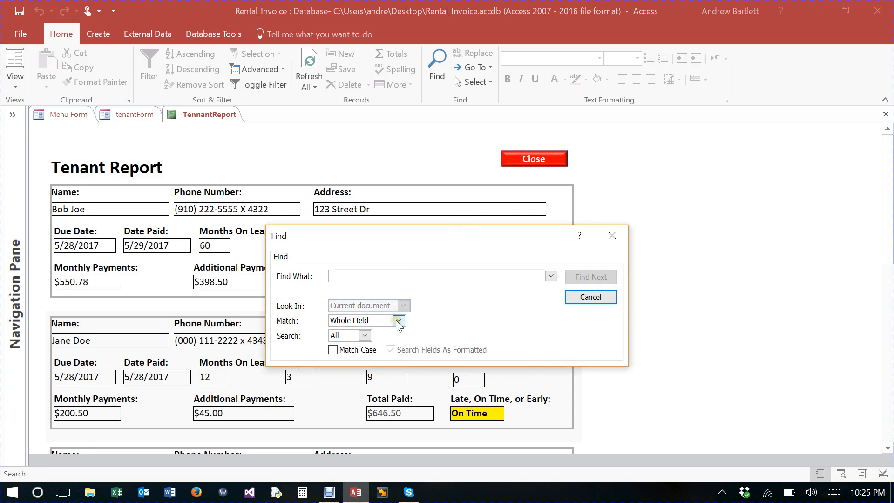
pyautogui.click(399, 321)
pyautogui.click(380, 331)
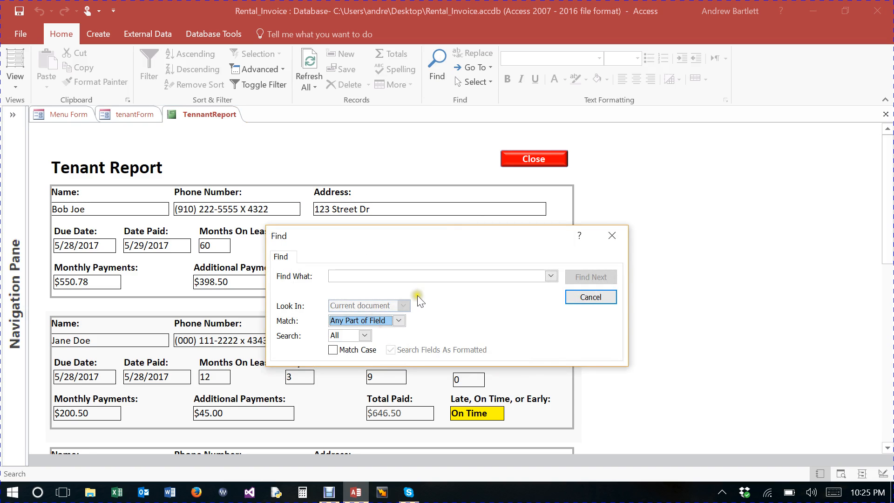
pyautogui.click(363, 276)
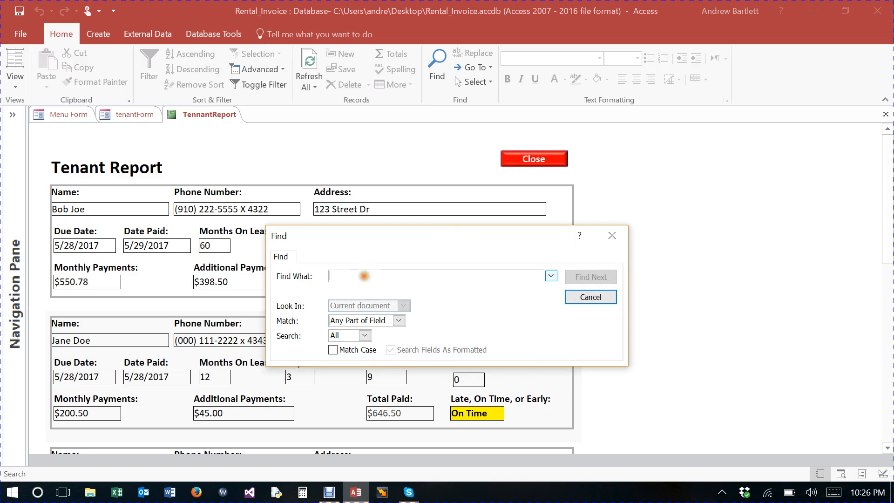
pyautogui.write('jimmy')
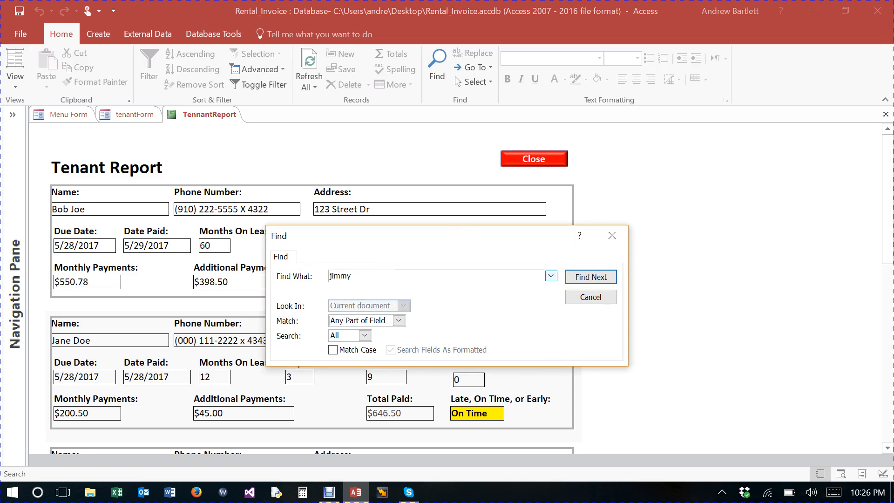
pyautogui.click(582, 280)
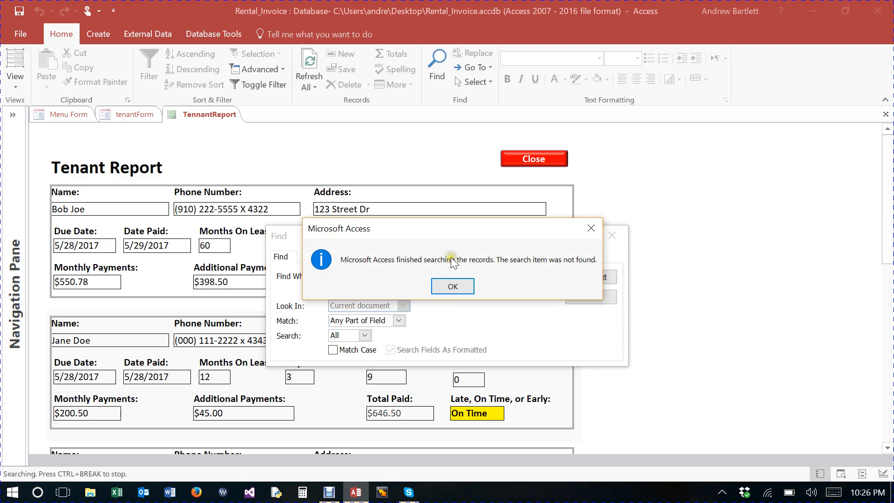
pyautogui.click(453, 286)
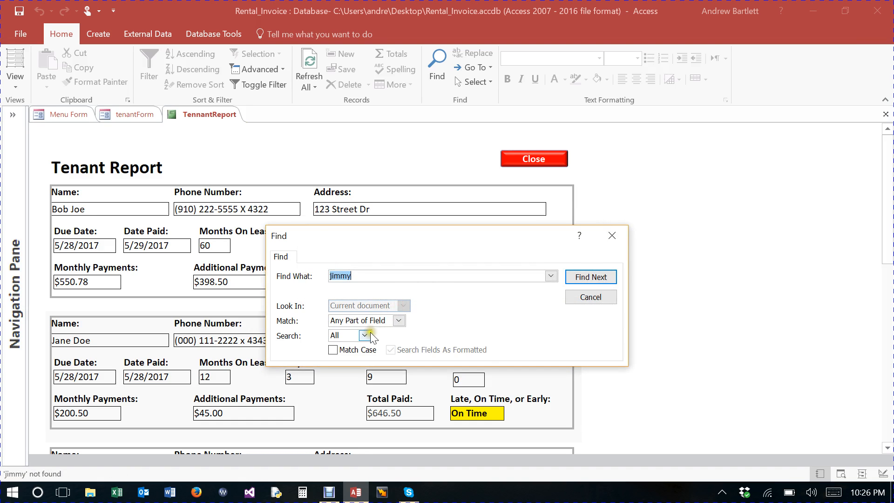
# - Search the whole tenant report for the filtered tenant's last name in any part of the field and go to that tenant's record
pyautogui.click(398, 320)
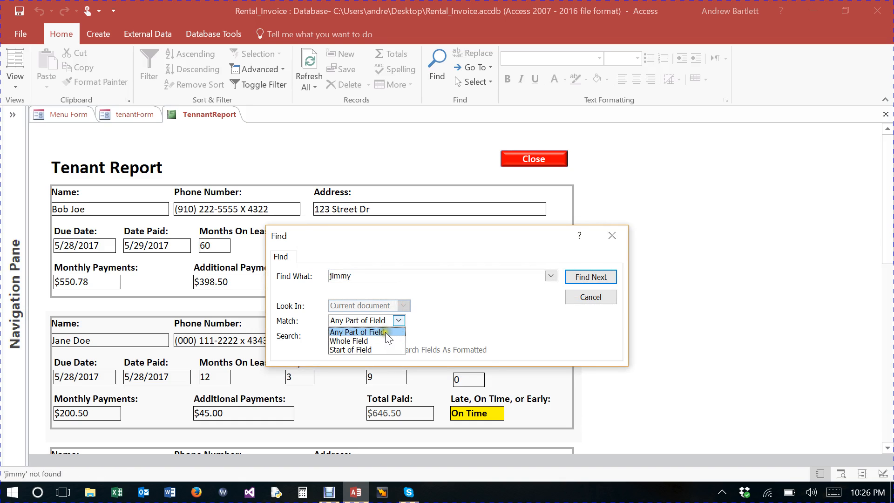
pyautogui.click(385, 332)
pyautogui.click(364, 335)
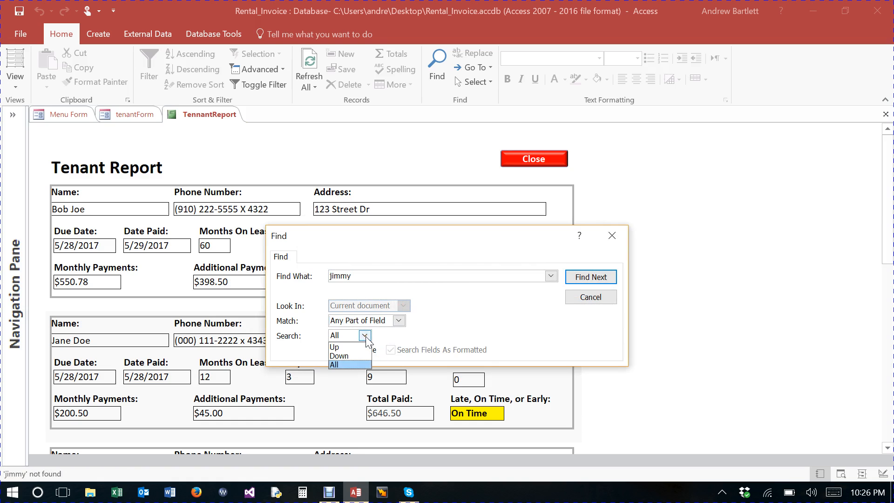
pyautogui.click(366, 336)
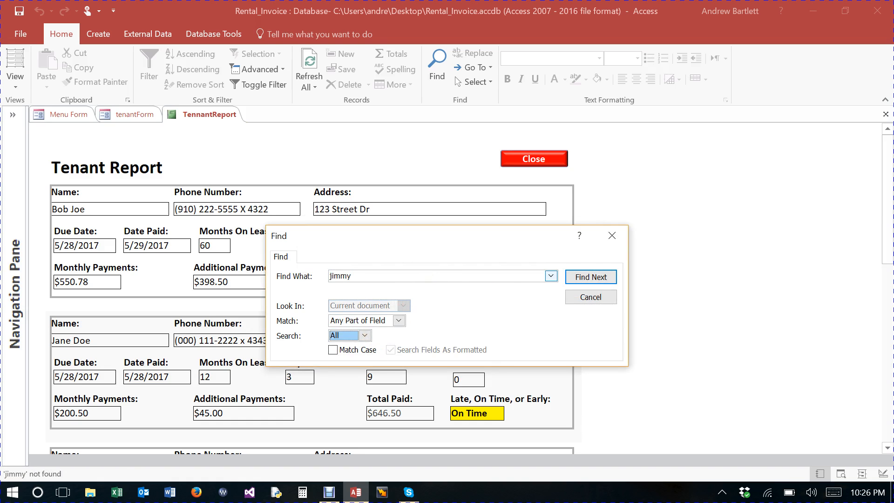
pyautogui.click(427, 277)
pyautogui.press('BackSpace')
pyautogui.write('j')
pyautogui.press('Return')
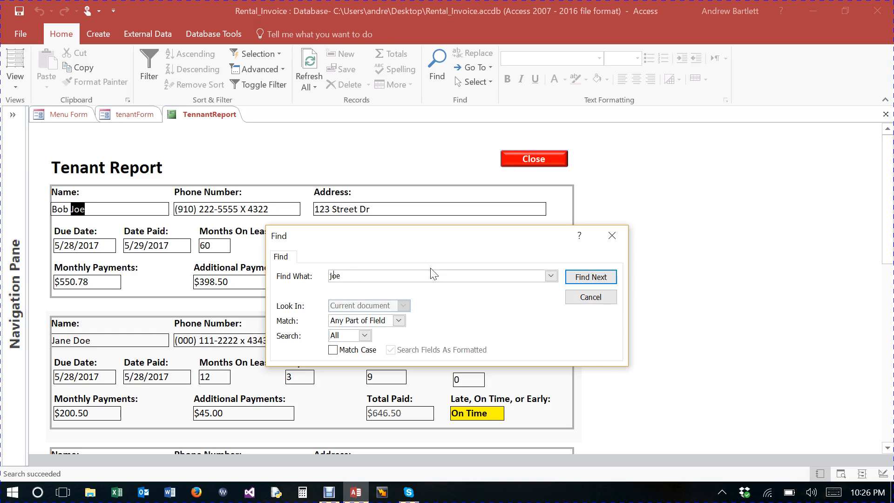
pyautogui.click(599, 279)
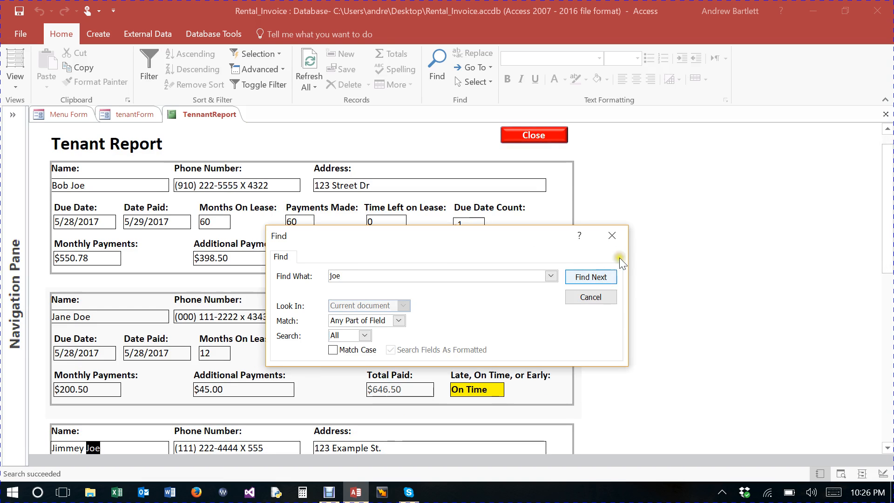
pyautogui.click(619, 235)
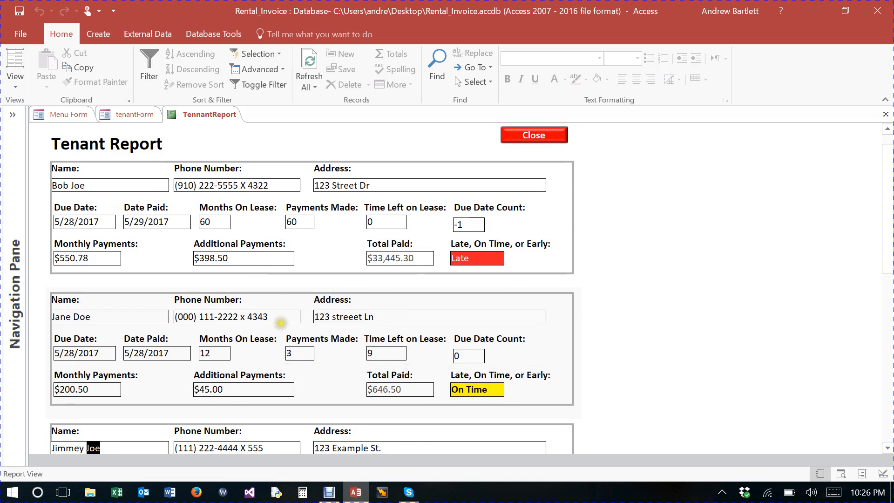
pyautogui.scroll(-2, 261, 335)
pyautogui.click(132, 392)
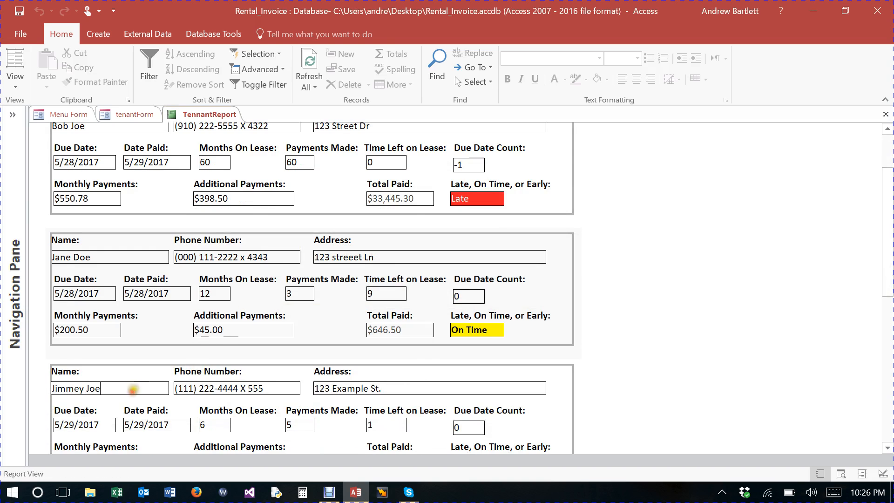
pyautogui.scroll(-3, 132, 391)
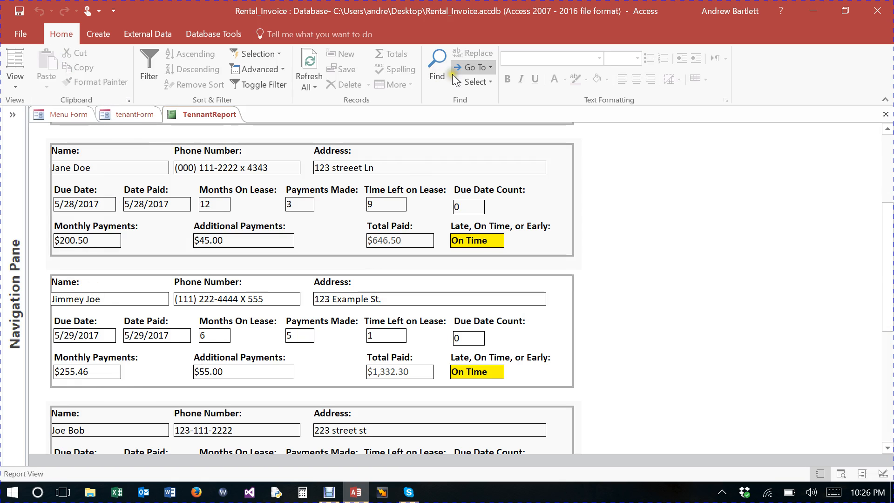
pyautogui.click(443, 58)
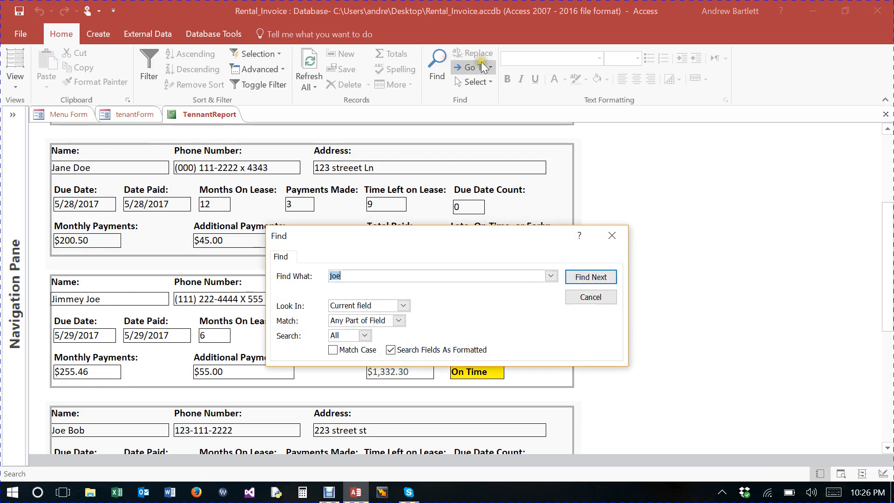
pyautogui.click(615, 234)
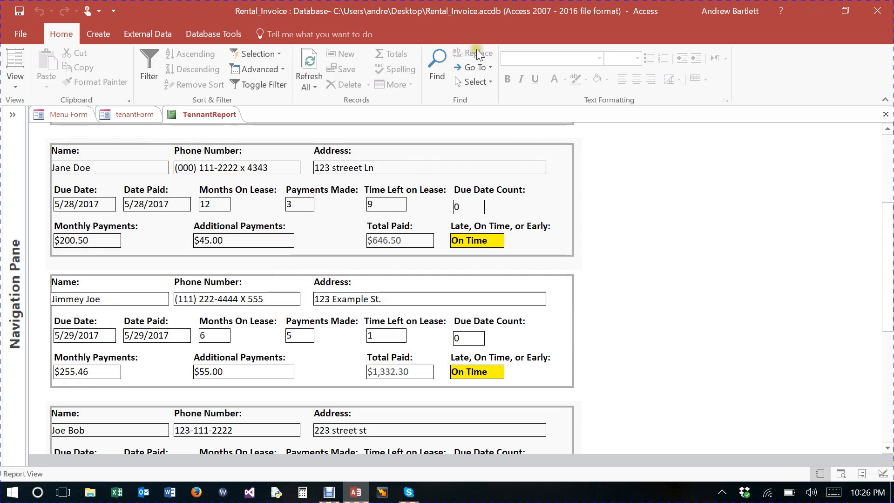
pyautogui.click(490, 67)
pyautogui.click(631, 170)
# - Return to the tenant form and review the filtered tenant's fields from the name down to the payments made
pyautogui.click(149, 113)
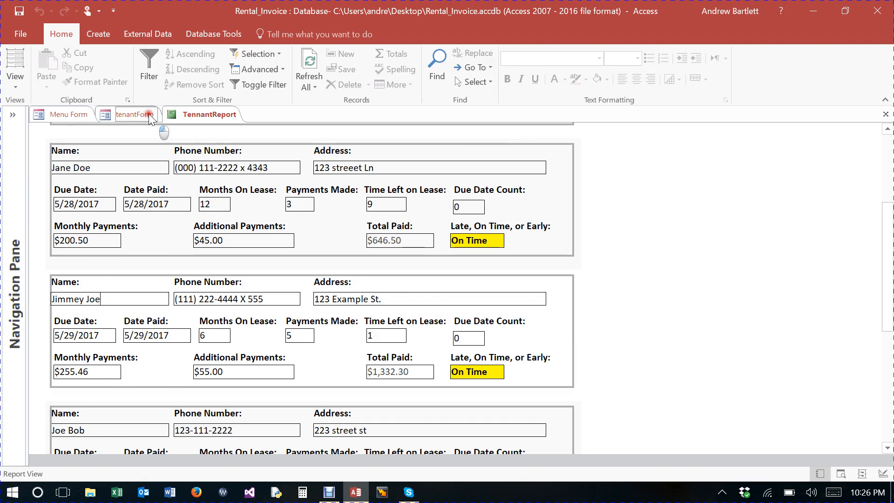
pyautogui.click(262, 223)
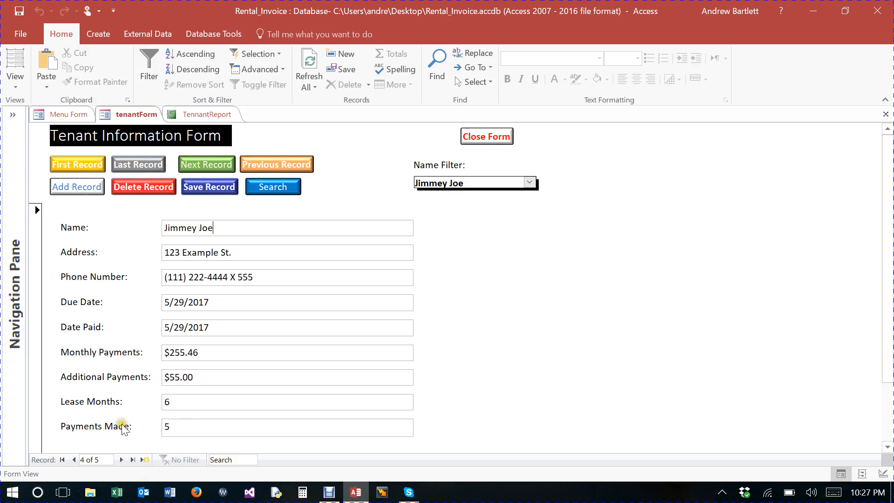
pyautogui.scroll(-2, 200, 368)
pyautogui.scroll(2, 200, 366)
pyautogui.scroll(-2, 195, 375)
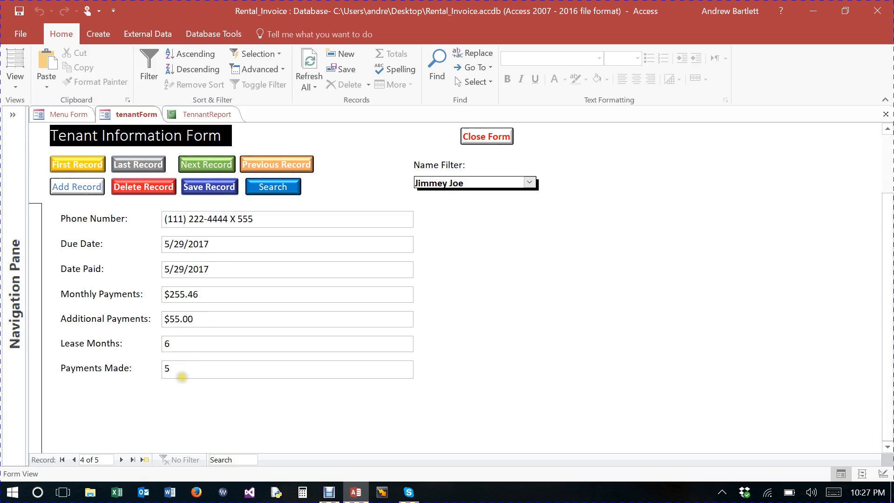
pyautogui.scroll(2, 188, 368)
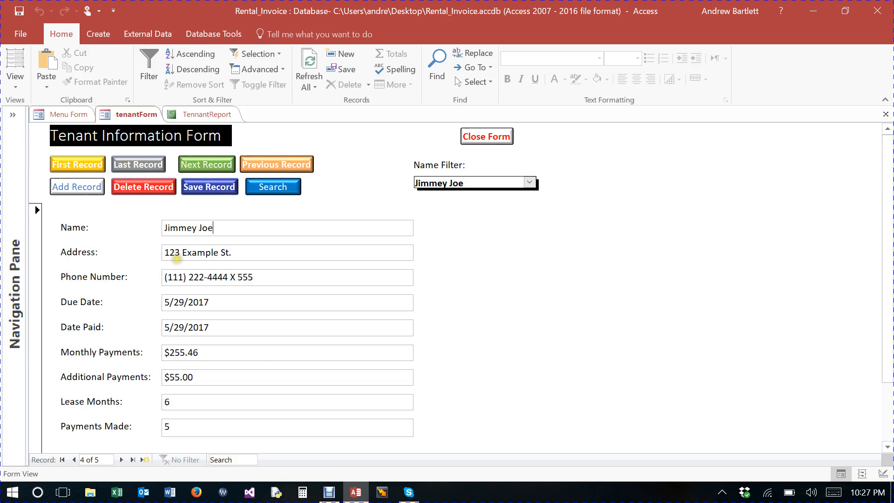
# - Switch to the tenant report and check the filtered tenant's total paid in Calculator as 5 × 255.46 plus 55
pyautogui.click(199, 117)
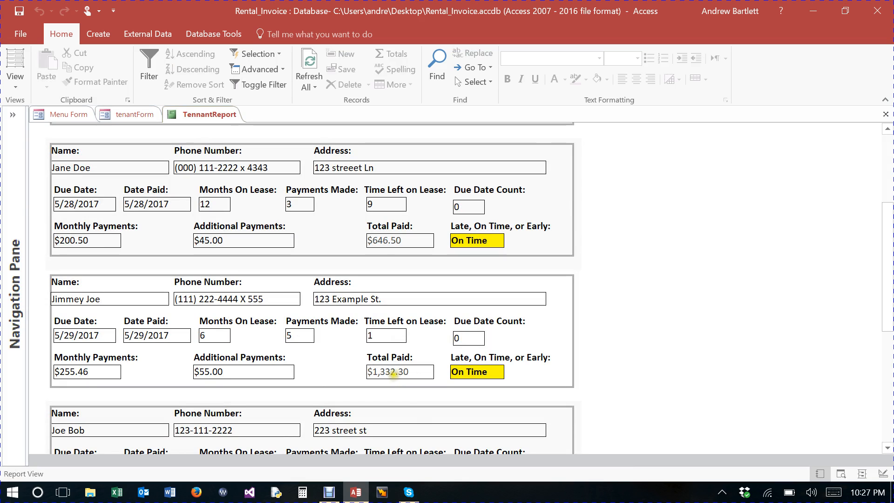
pyautogui.click(305, 496)
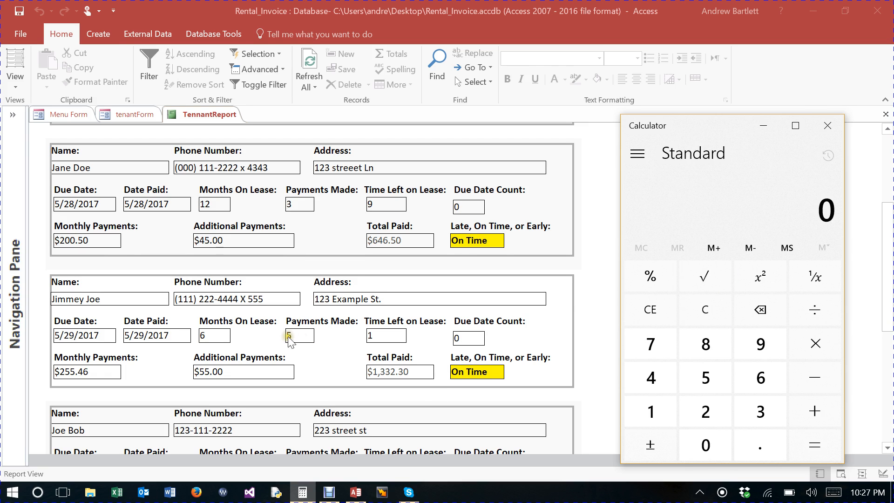
pyautogui.click(707, 378)
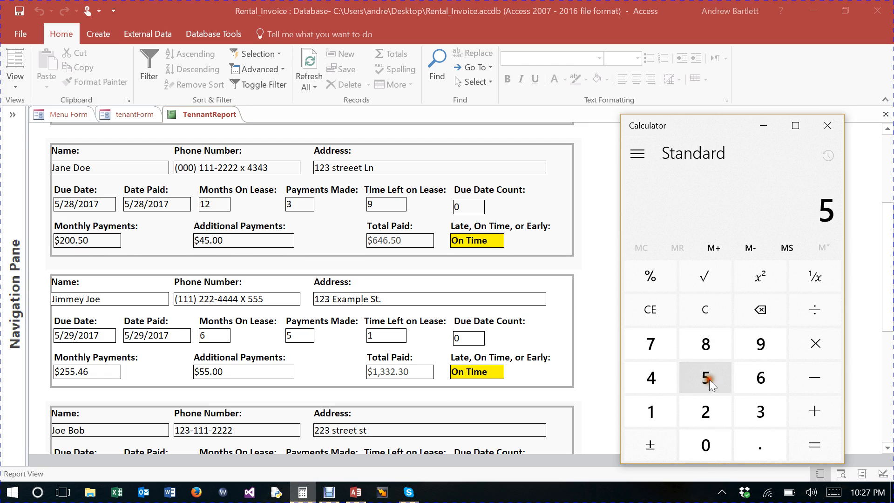
pyautogui.click(823, 339)
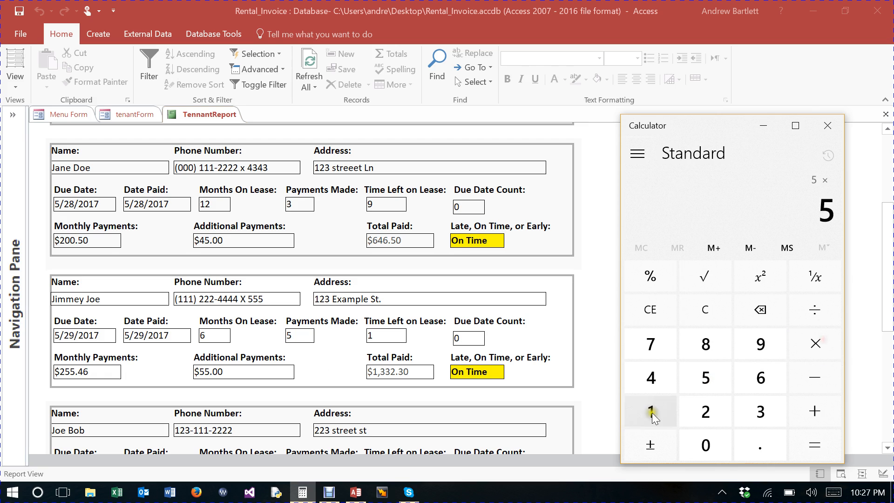
pyautogui.click(699, 411)
pyautogui.doubleClick(702, 379)
pyautogui.click(756, 445)
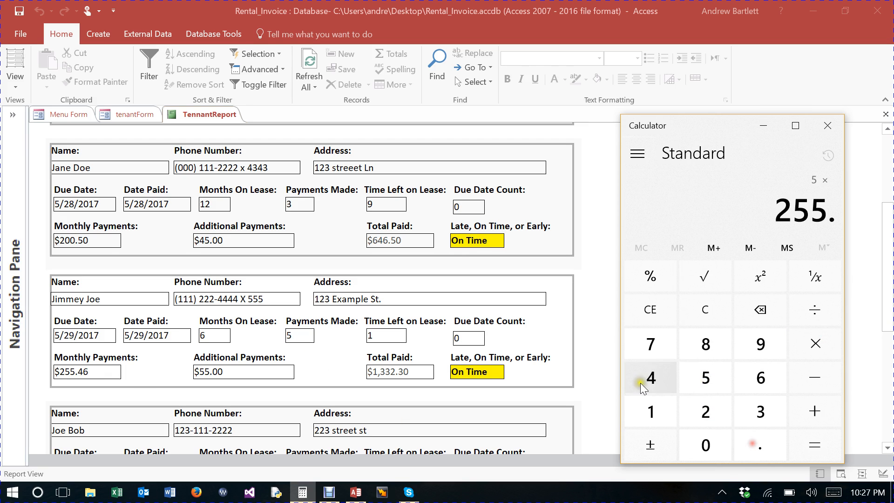
pyautogui.click(637, 376)
pyautogui.click(759, 381)
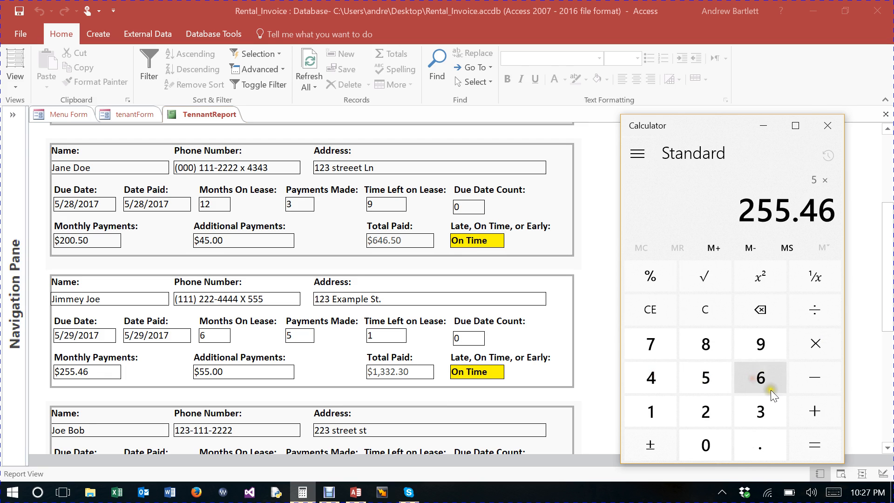
pyautogui.click(812, 440)
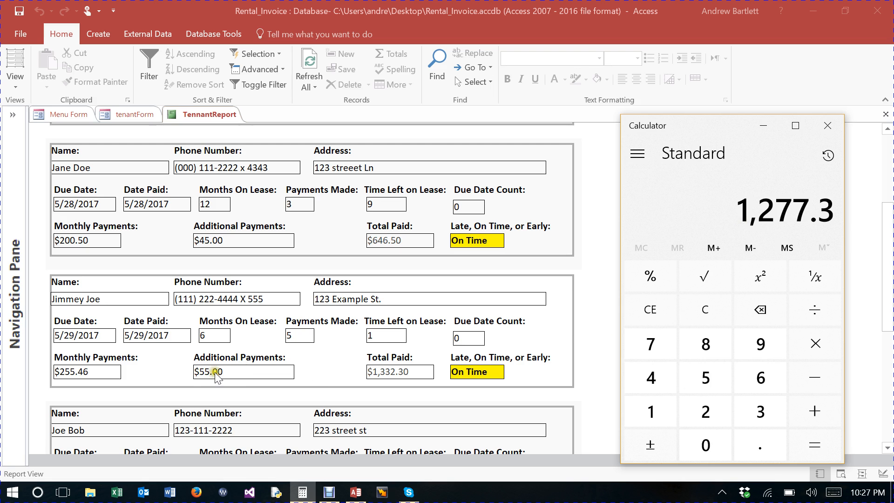
pyautogui.click(819, 410)
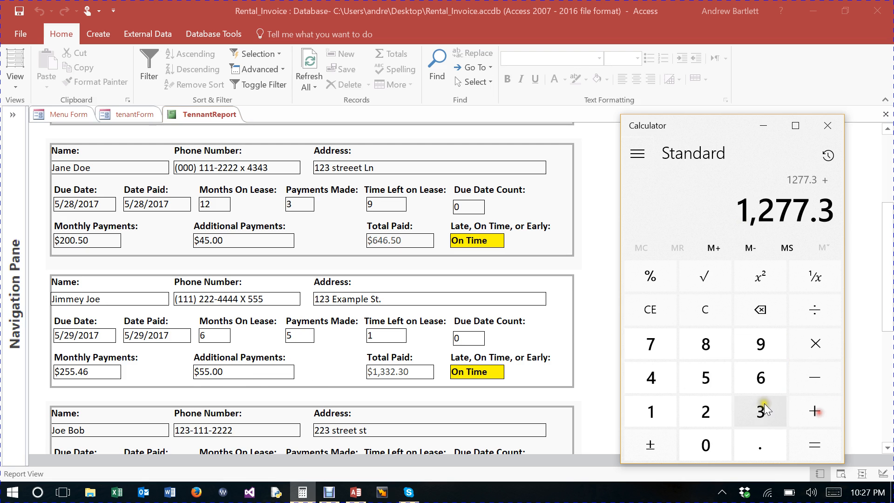
pyautogui.click(815, 451)
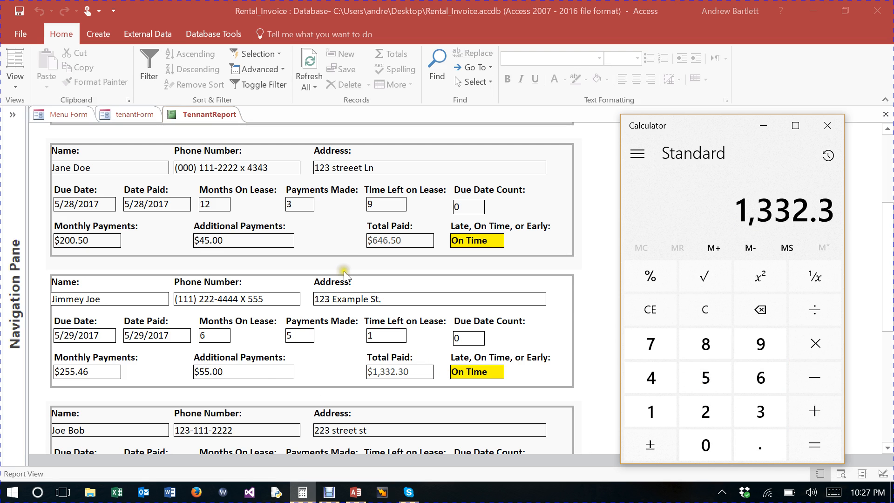
# - Return to the tenant form, set the filtered tenant's payments made to 6 and save the record
pyautogui.click(128, 114)
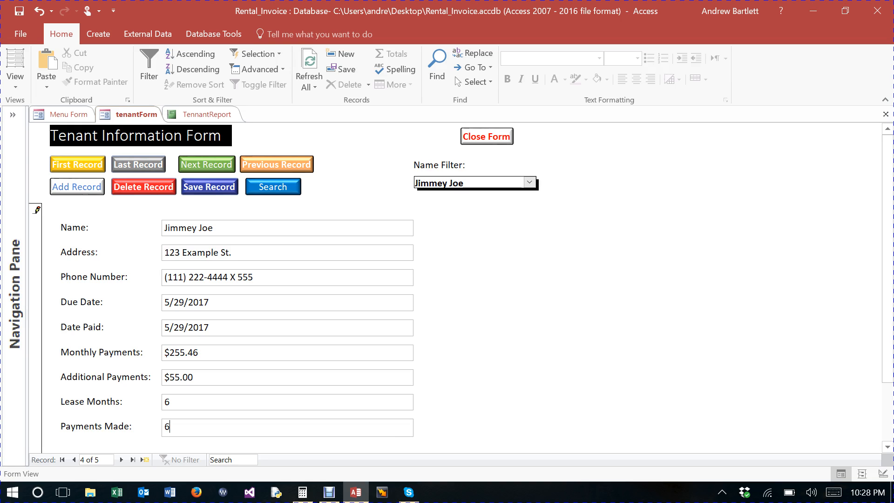
pyautogui.scroll(-2, 323, 324)
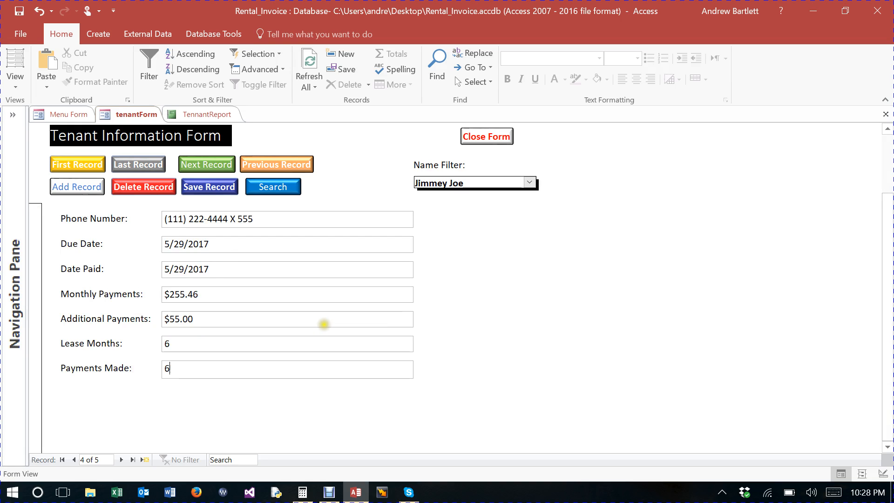
pyautogui.scroll(2, 319, 321)
pyautogui.click(203, 185)
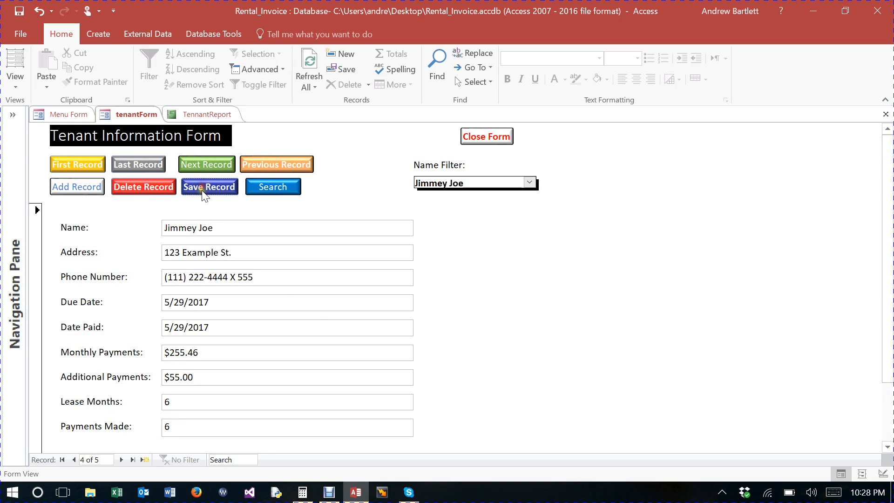
# - Switch to the tenant report and refresh all its records to load the changed payments made
pyautogui.click(197, 114)
pyautogui.scroll(-1, 589, 401)
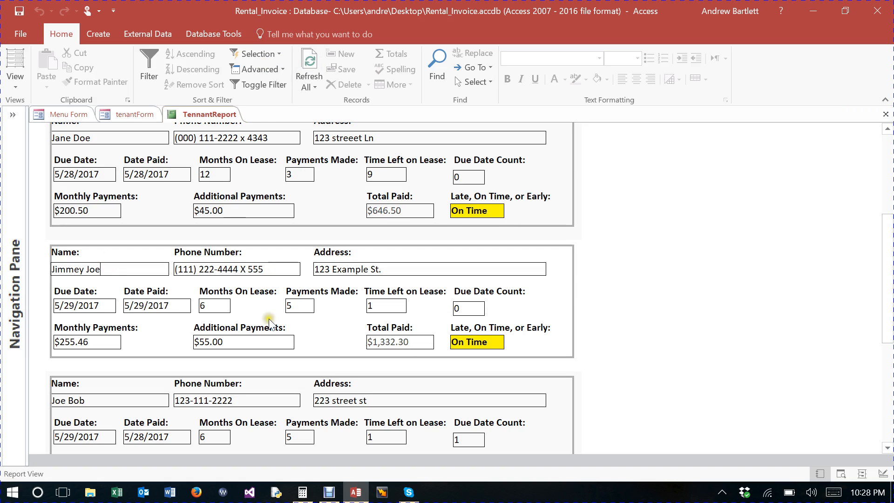
pyautogui.click(313, 56)
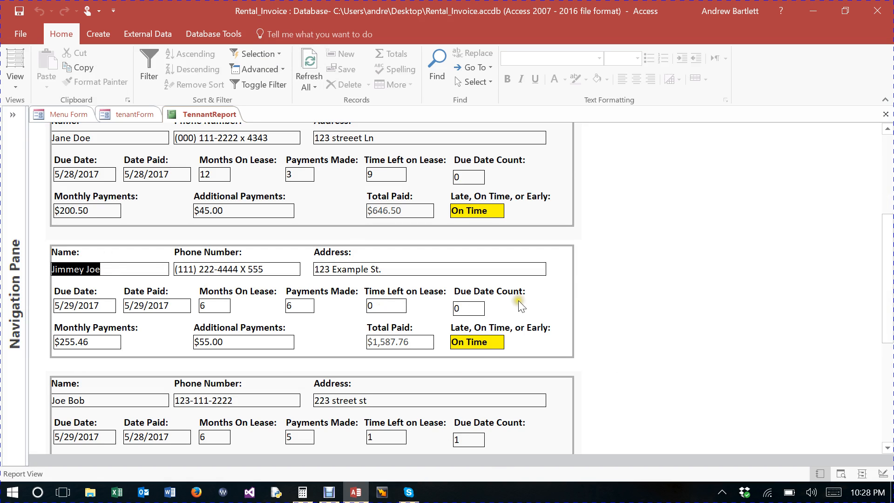
# - Examine the updated tenant's total paid and due date count, and compare the payment status with the other tenants in the report
pyautogui.click(303, 494)
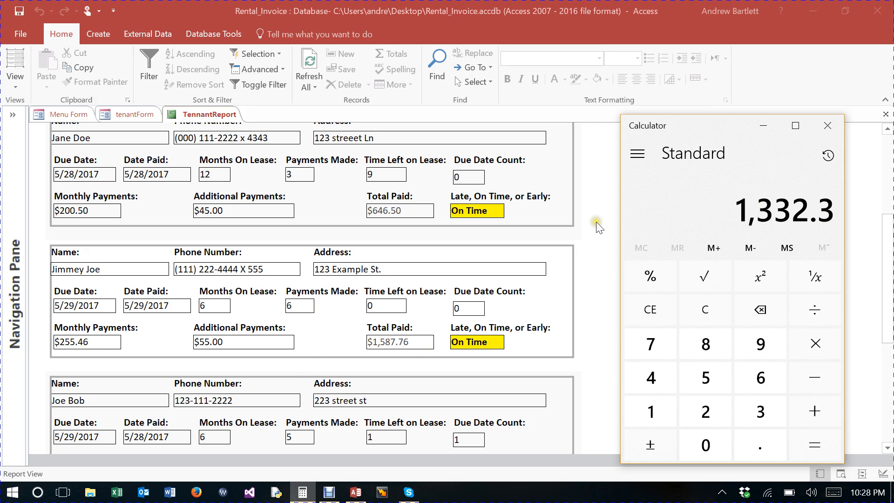
pyautogui.click(594, 249)
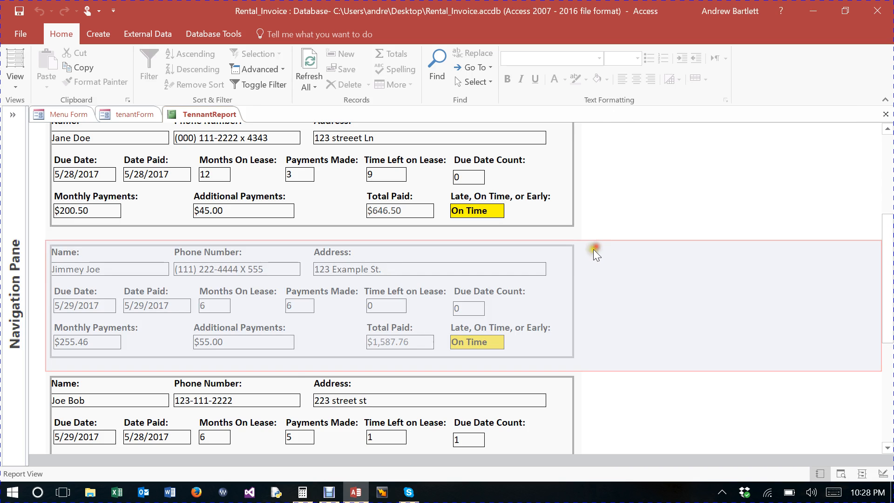
pyautogui.click(457, 301)
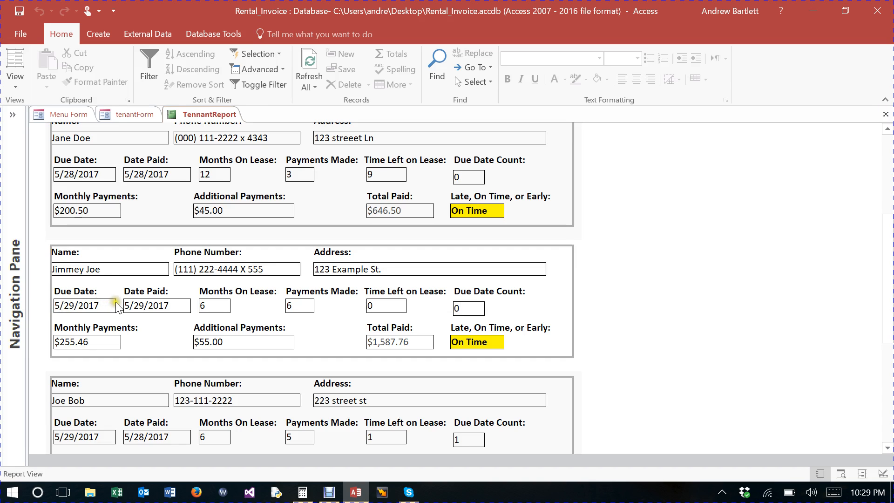
pyautogui.click(471, 308)
pyautogui.scroll(2, 456, 308)
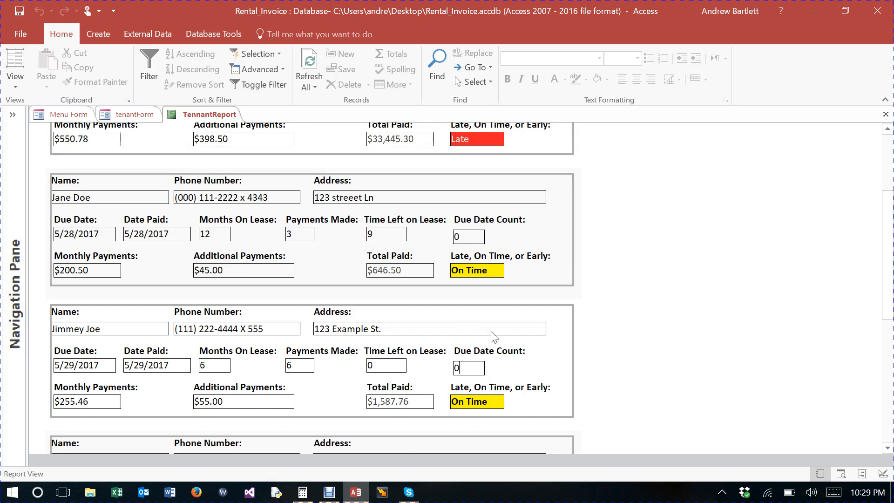
pyautogui.scroll(-1, 493, 334)
pyautogui.scroll(5, 491, 331)
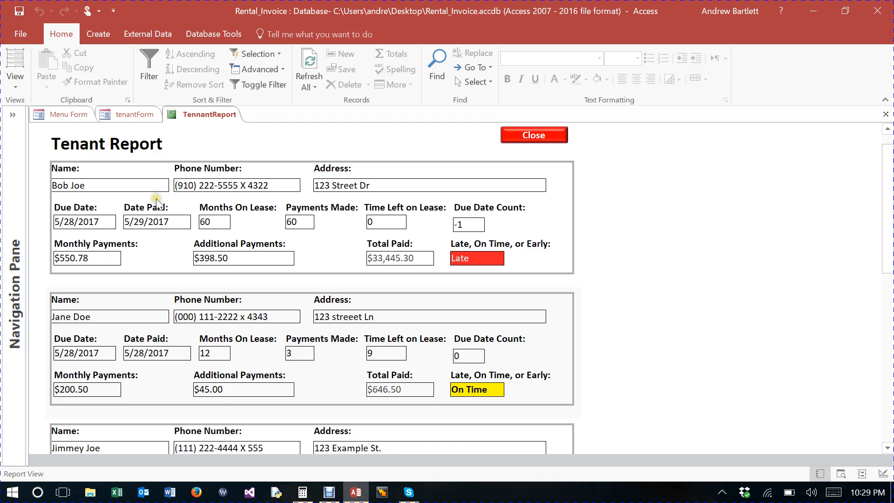
# - Return to the tenant form and use the name filter to bring up the first tenant in its list
pyautogui.click(128, 115)
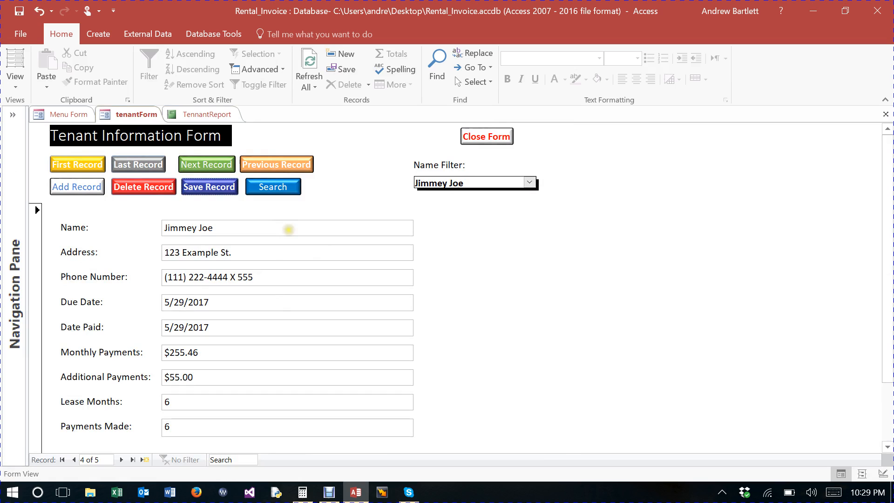
pyautogui.click(530, 183)
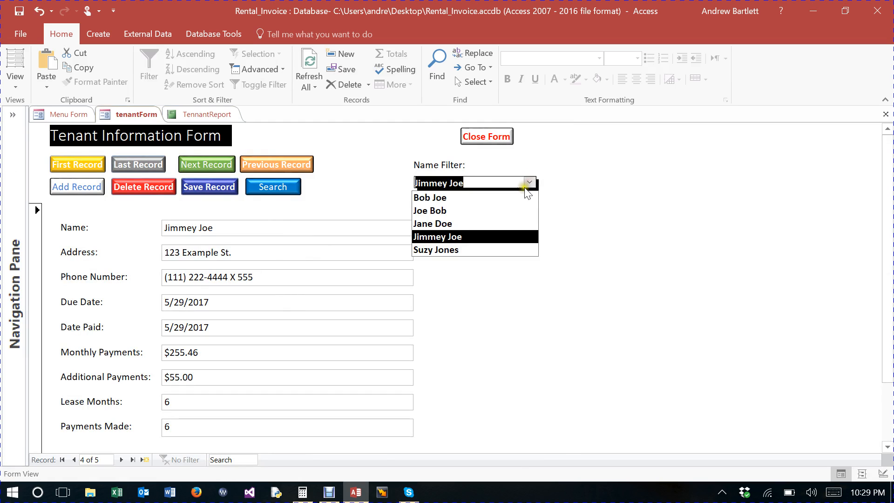
pyautogui.click(513, 197)
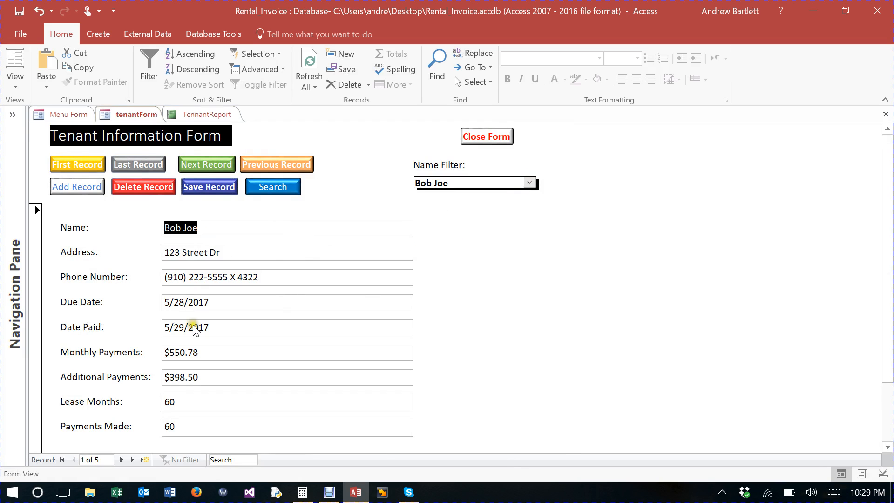
# - Set the first tenant's date paid to 5/27/2017 with the date picker and save the record
pyautogui.scroll(-2, 387, 300)
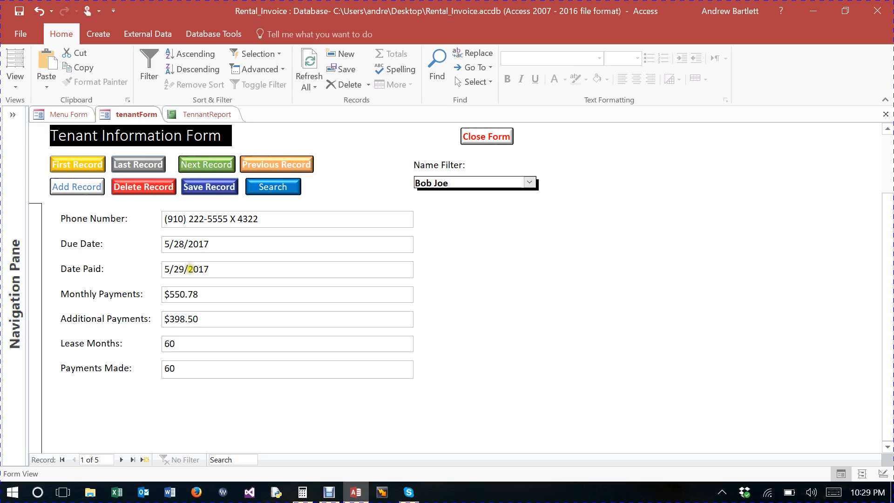
pyautogui.click(231, 268)
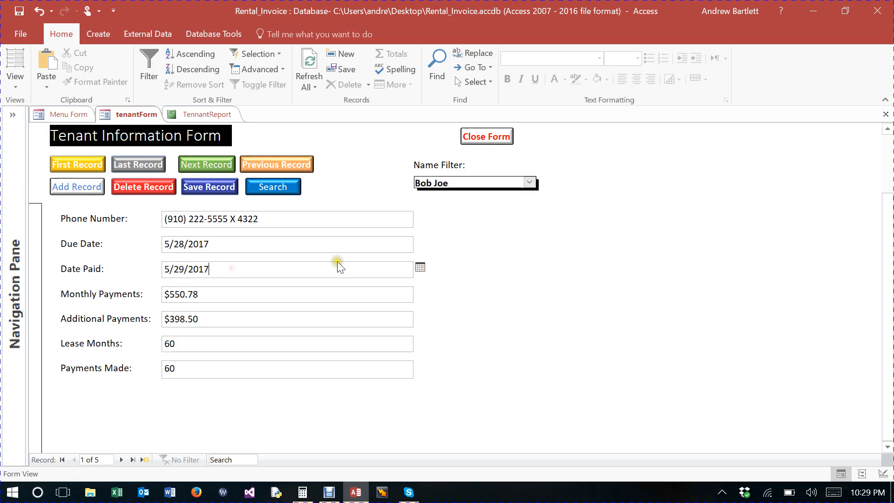
pyautogui.click(421, 270)
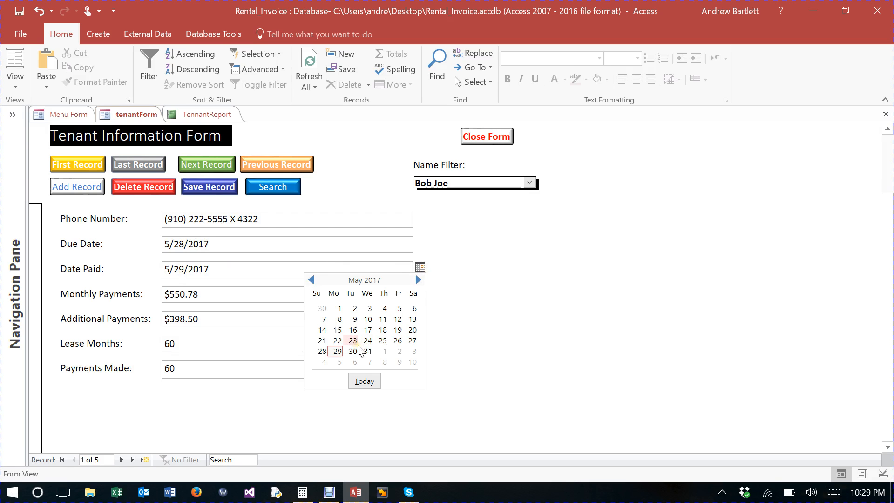
pyautogui.click(412, 340)
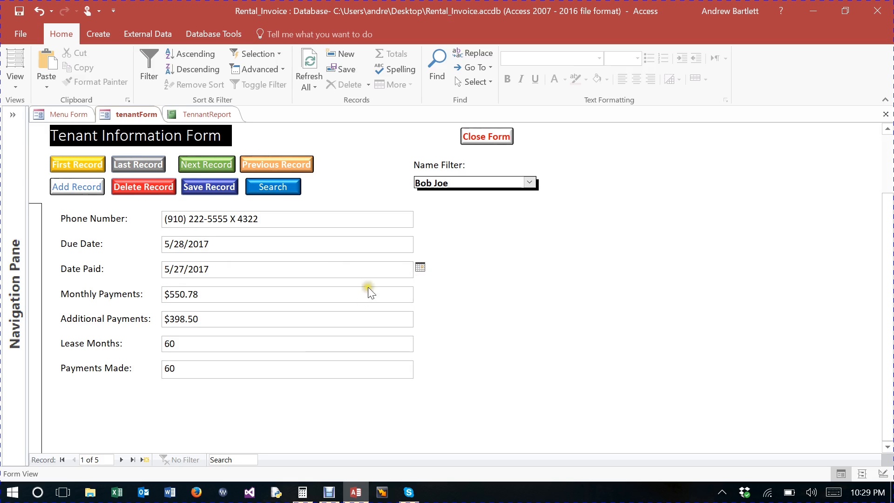
pyautogui.click(205, 189)
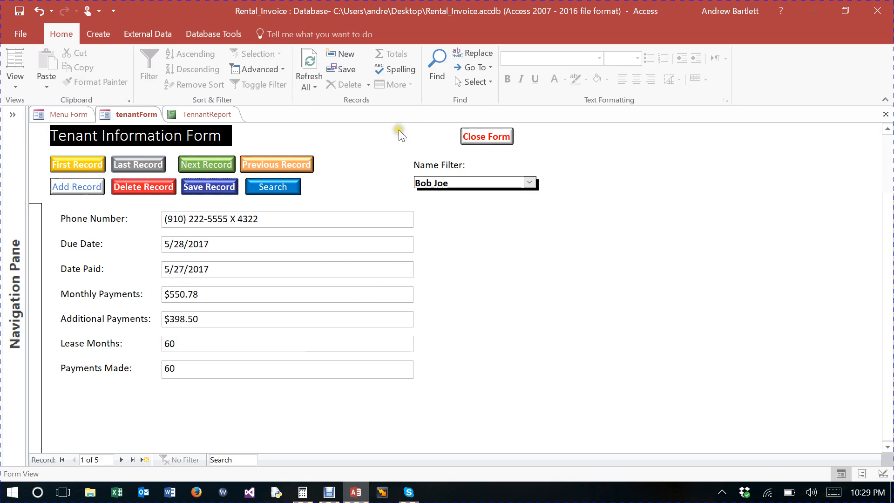
# - Switch to the tenant report and review the due date count and payment status of every tenant
pyautogui.click(207, 115)
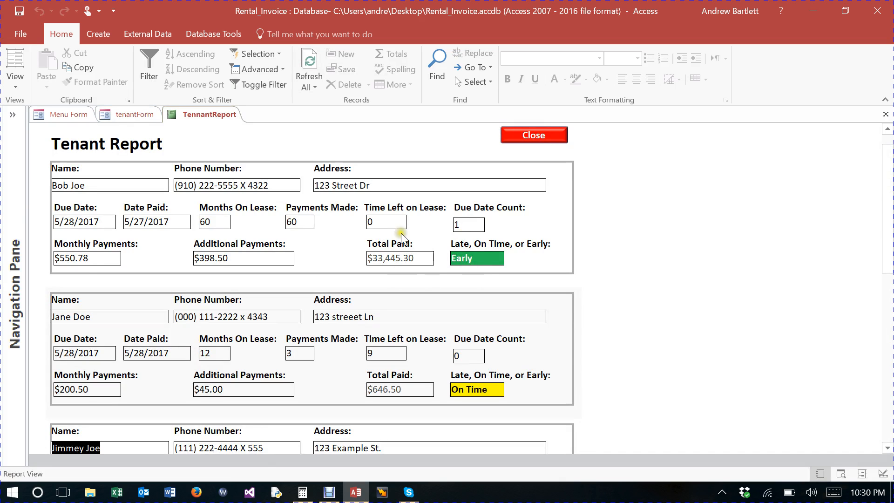
pyautogui.scroll(-10, 375, 294)
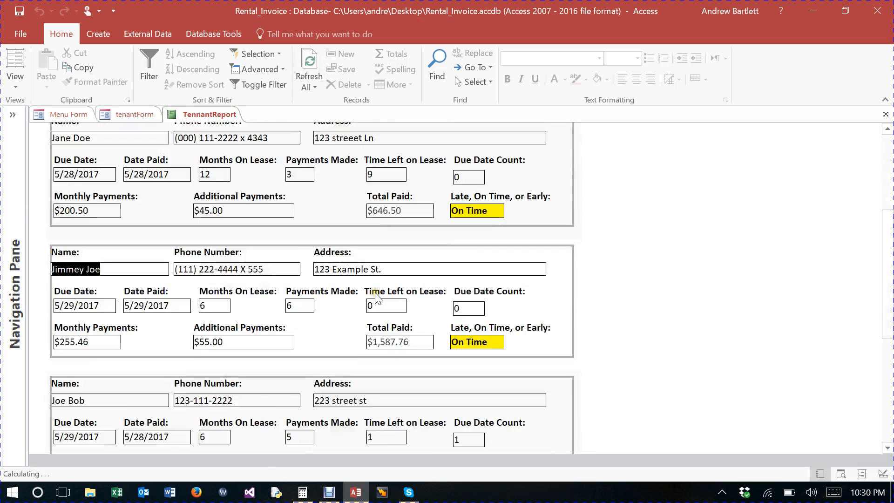
pyautogui.scroll(-1, 375, 296)
pyautogui.scroll(6, 376, 293)
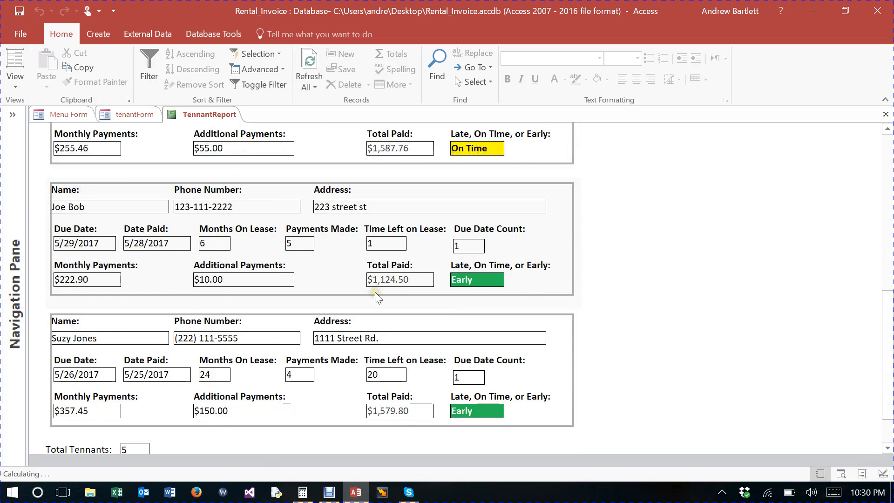
pyautogui.scroll(4, 375, 293)
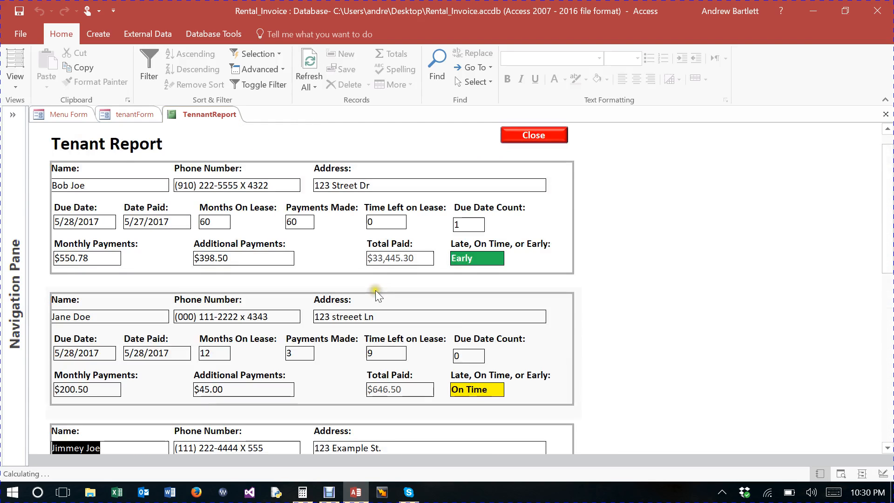
# - Return to the tenant form, delete the first tenant's record for good, and refresh the form's data
pyautogui.click(127, 113)
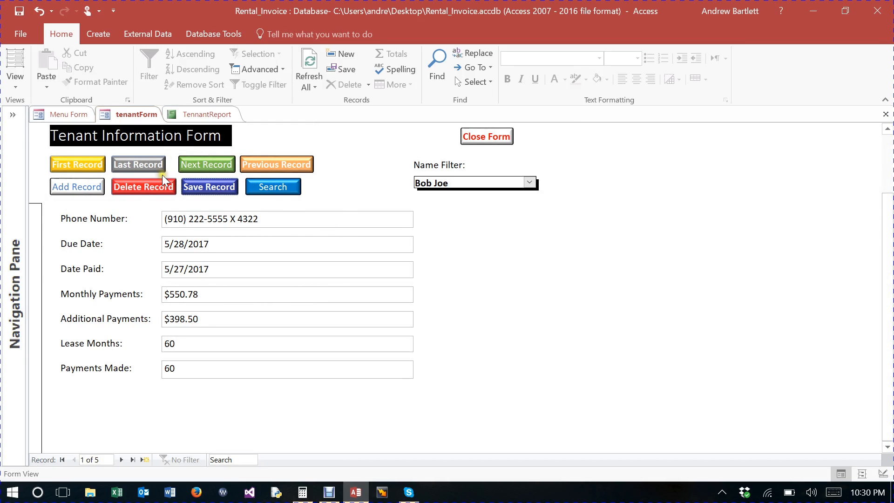
pyautogui.click(155, 189)
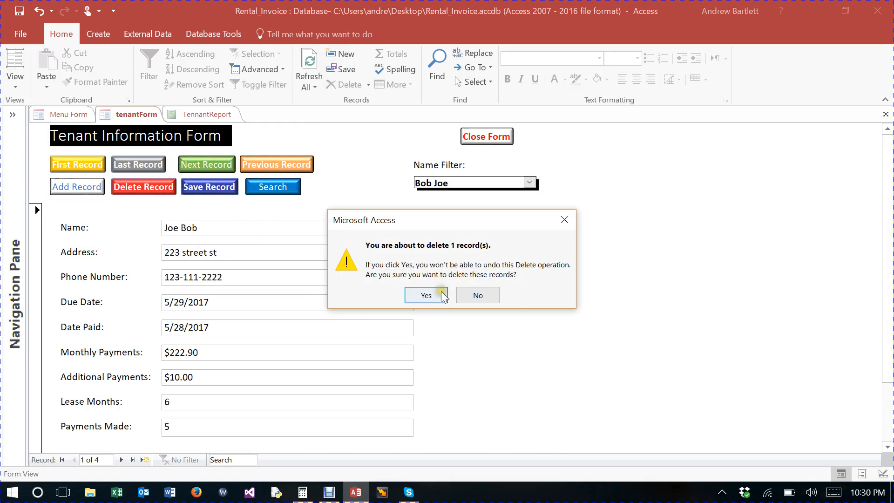
pyautogui.click(427, 296)
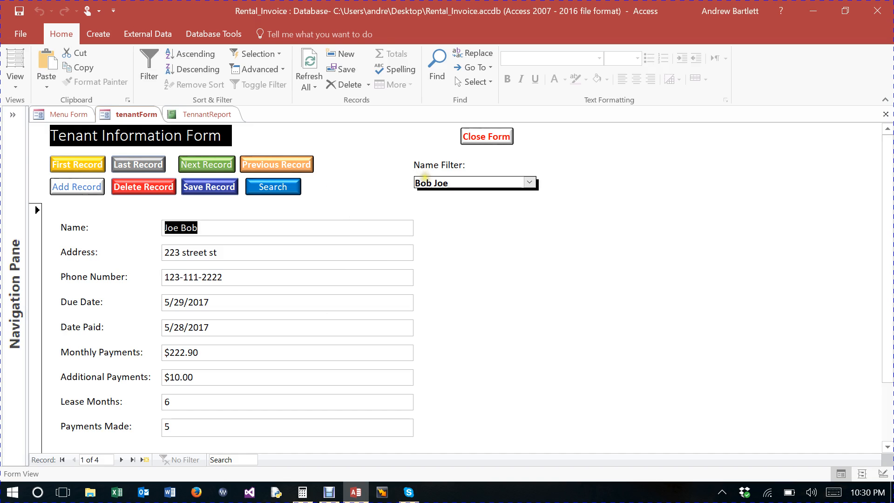
pyautogui.click(310, 62)
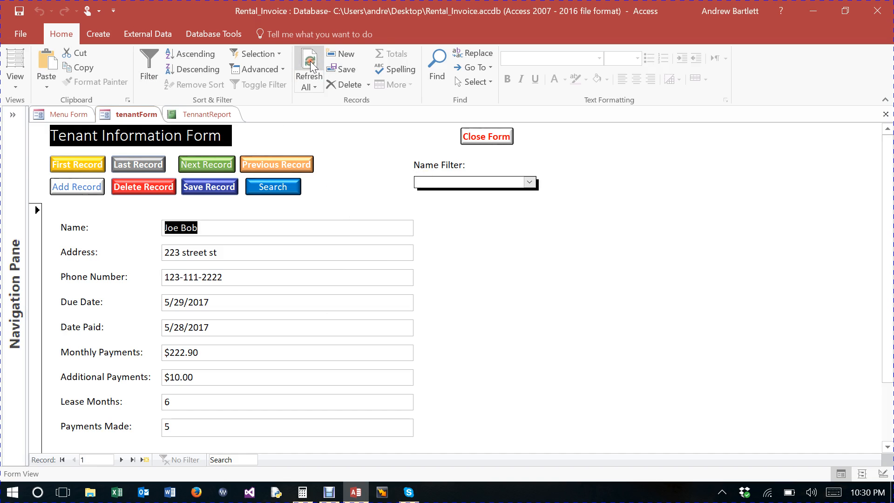
# - Check the tenant names in the form's name filter, and refresh the data in the tenant report
pyautogui.click(529, 186)
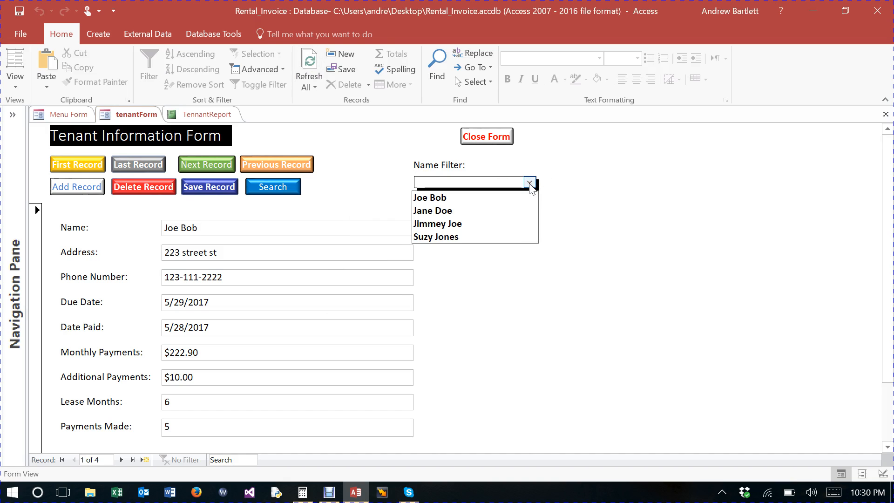
pyautogui.click(348, 172)
pyautogui.click(227, 117)
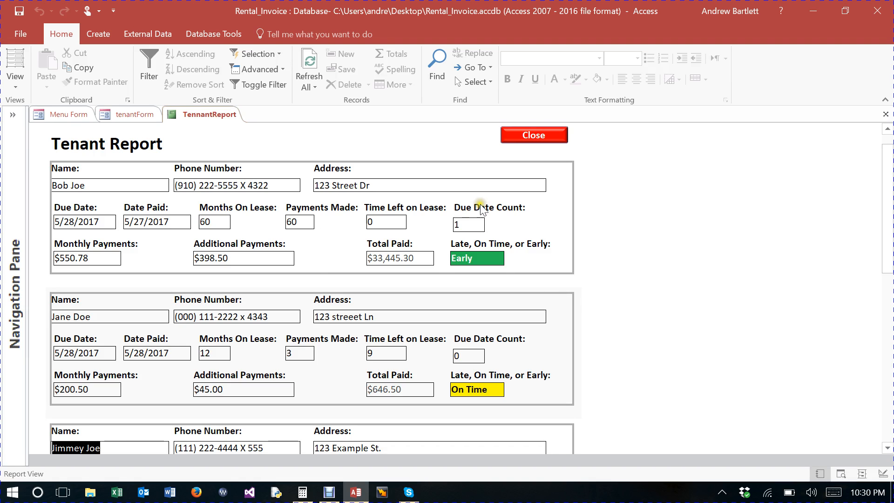
pyautogui.click(307, 70)
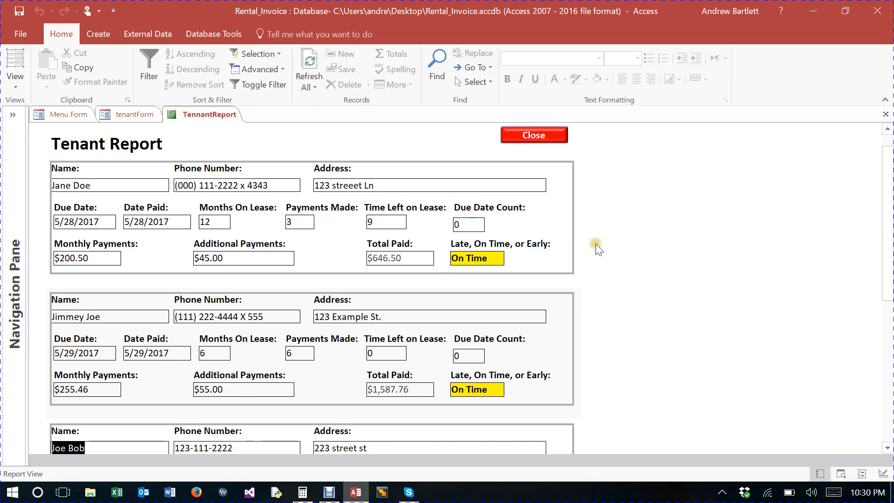
# - Examine the total tenants count and the remaining tenants' records in the refreshed report
pyautogui.scroll(-6, 598, 248)
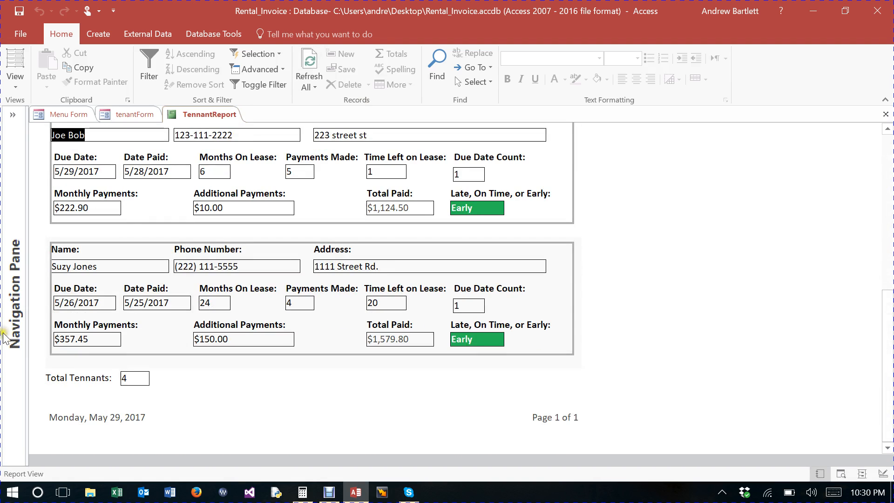
pyautogui.click(133, 379)
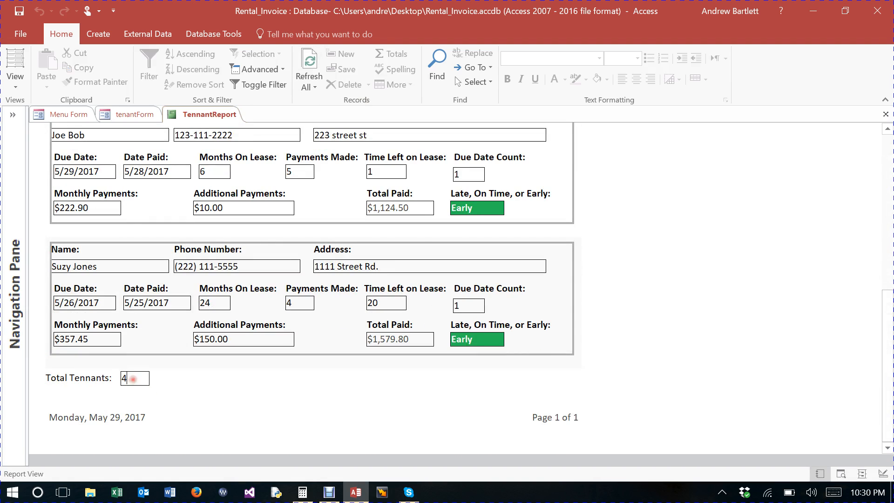
pyautogui.click(169, 337)
pyautogui.click(583, 221)
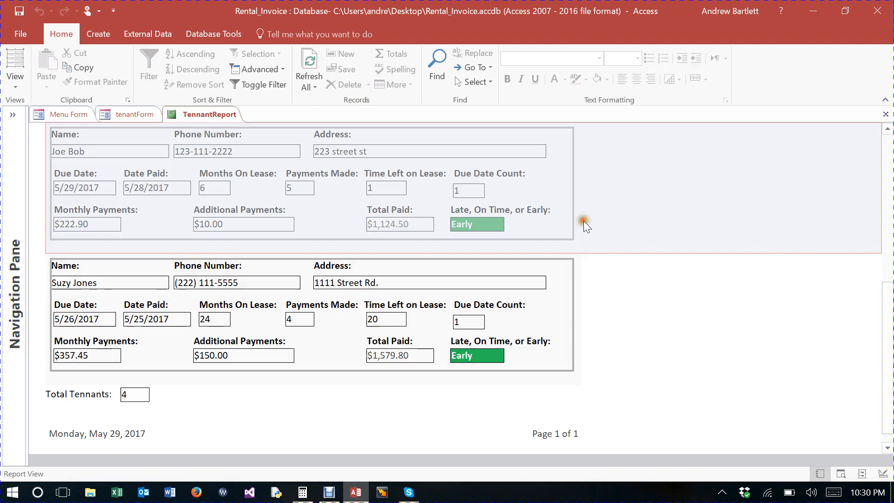
pyautogui.scroll(3, 574, 271)
pyautogui.scroll(2, 552, 263)
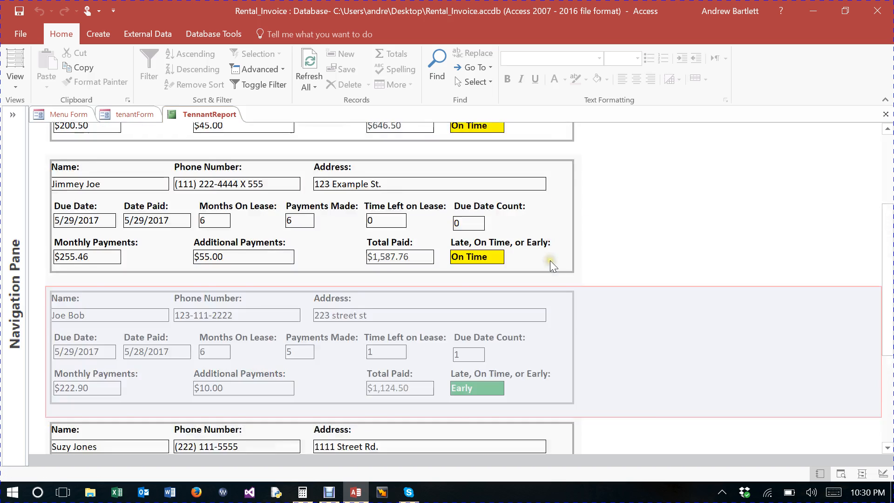
pyautogui.scroll(-3, 549, 261)
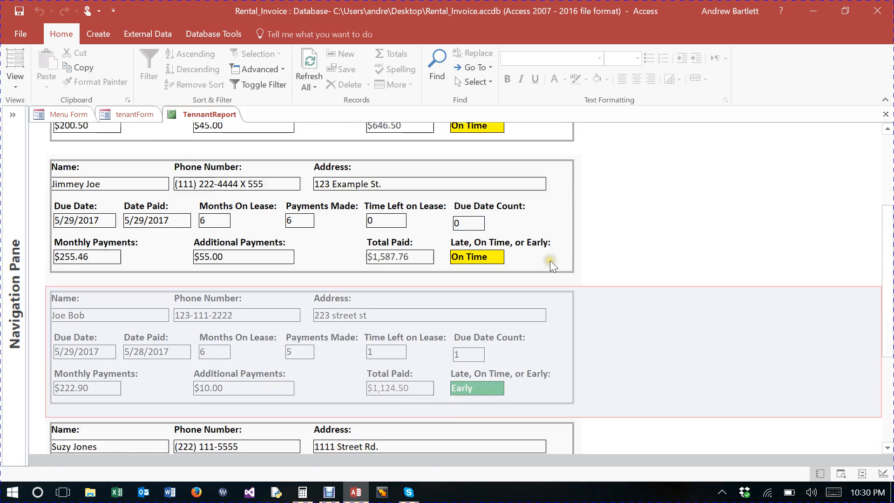
# - Filter the tenant report to records whose payment status equals "Early" and look through the filtered list
pyautogui.click(466, 296)
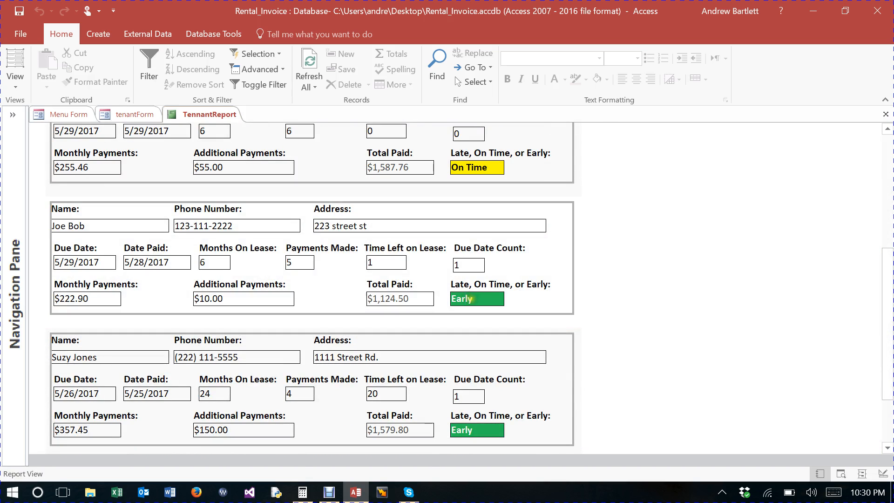
pyautogui.rightClick(470, 299)
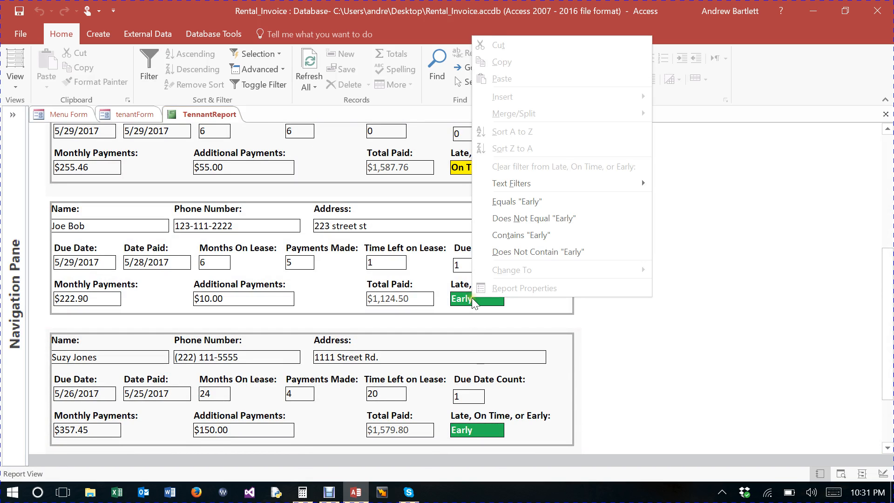
pyautogui.click(471, 298)
pyautogui.rightClick(471, 298)
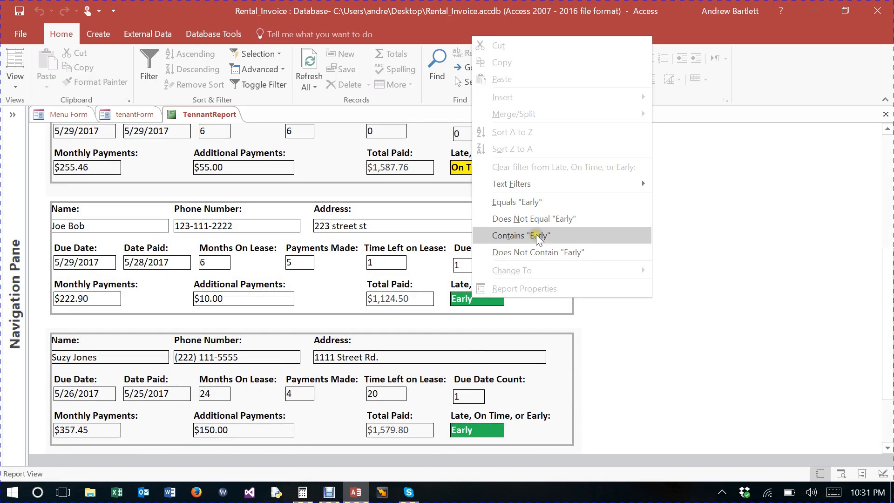
pyautogui.click(529, 203)
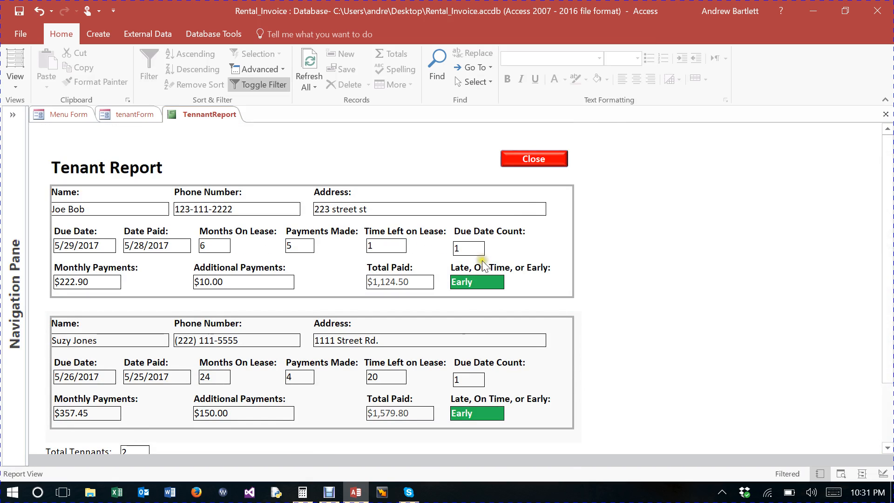
pyautogui.scroll(-4, 442, 237)
pyautogui.scroll(3, 425, 245)
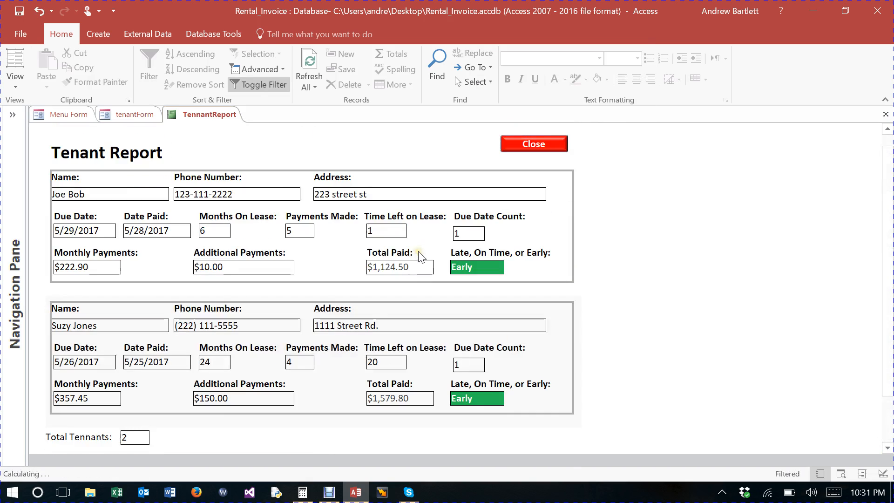
# - Remove the payment status filter and look through the full list of tenants in the report
pyautogui.click(269, 86)
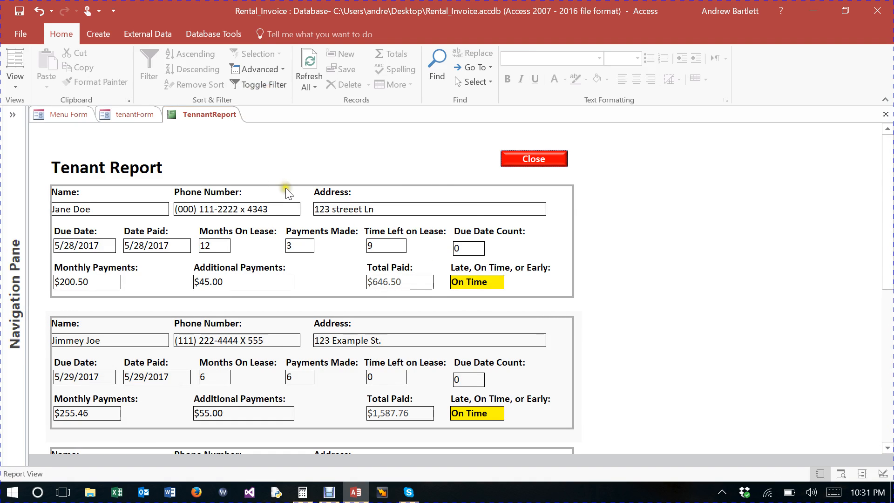
pyautogui.scroll(-10, 462, 270)
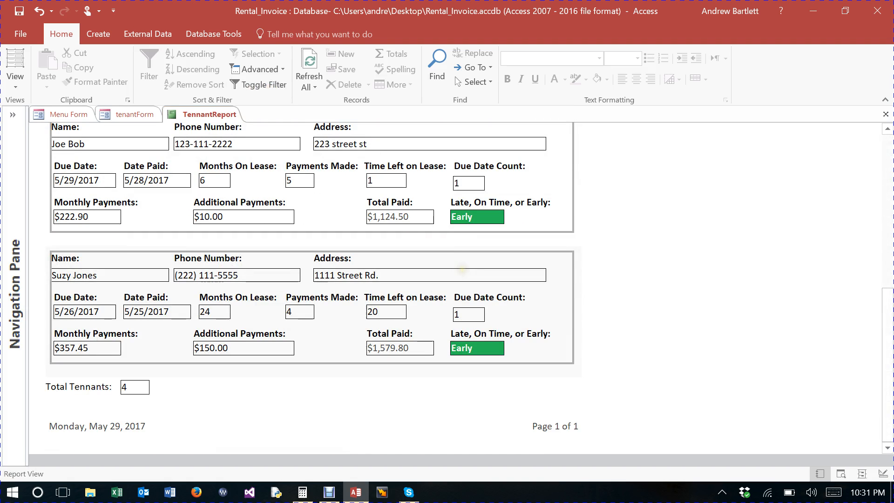
pyautogui.scroll(10, 192, 336)
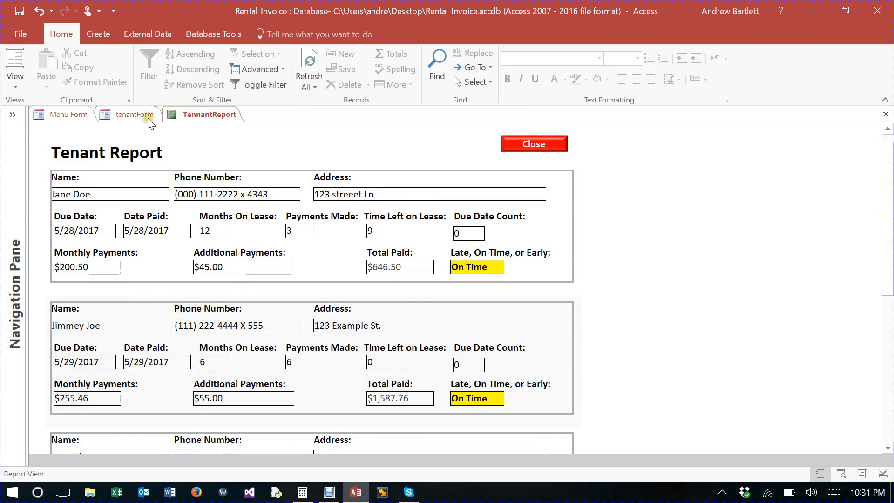
# - Return to the tenant form and add a new record with the name Late Tenant
pyautogui.click(134, 113)
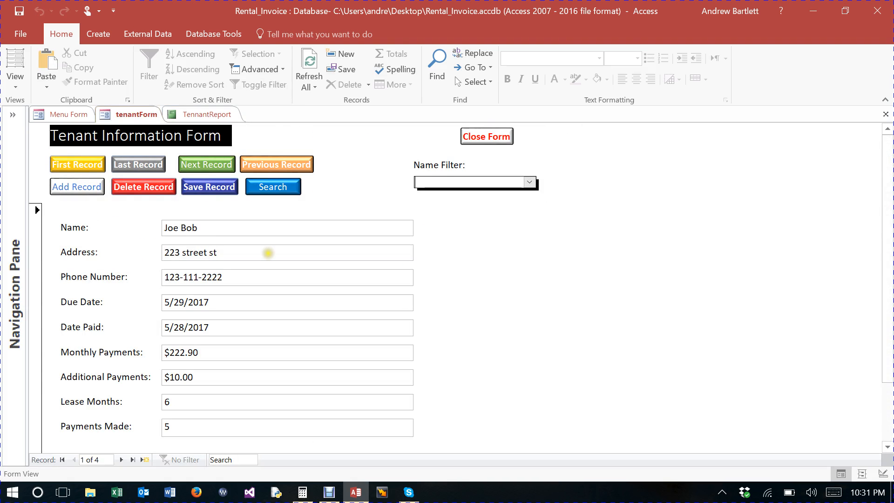
pyautogui.click(72, 183)
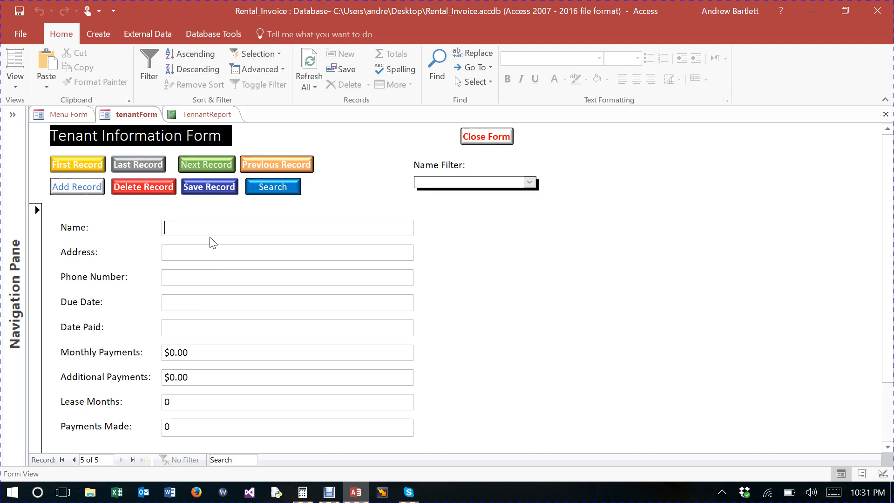
pyautogui.write('Ea')
pyautogui.press('BackSpace')
pyautogui.press('BackSpace')
pyautogui.write('Late Tenant')
# - Fill in the new tenant's street address and phone number
pyautogui.click(211, 241)
pyautogui.click(179, 245)
pyautogui.write('123')
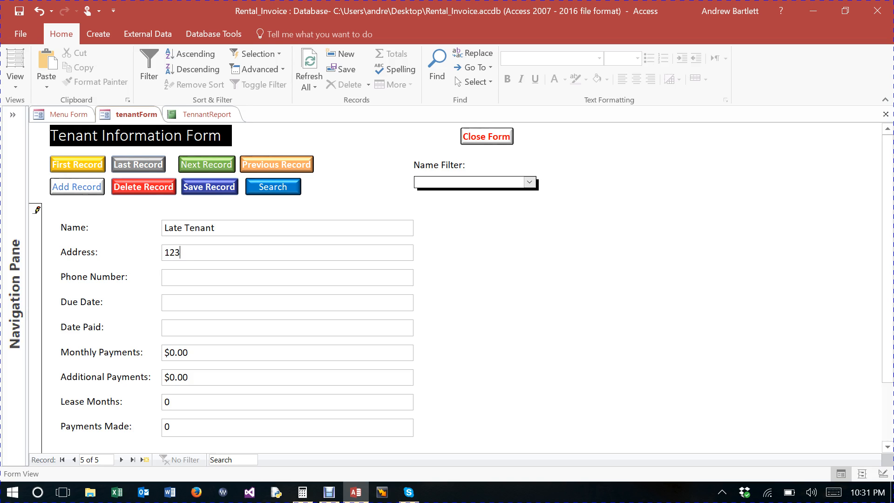
pyautogui.write('4 ')
pyautogui.write('Drive S')
pyautogui.write('(')
pyautogui.write('999')
pyautogui.write(') 888')
pyautogui.write('-4444')
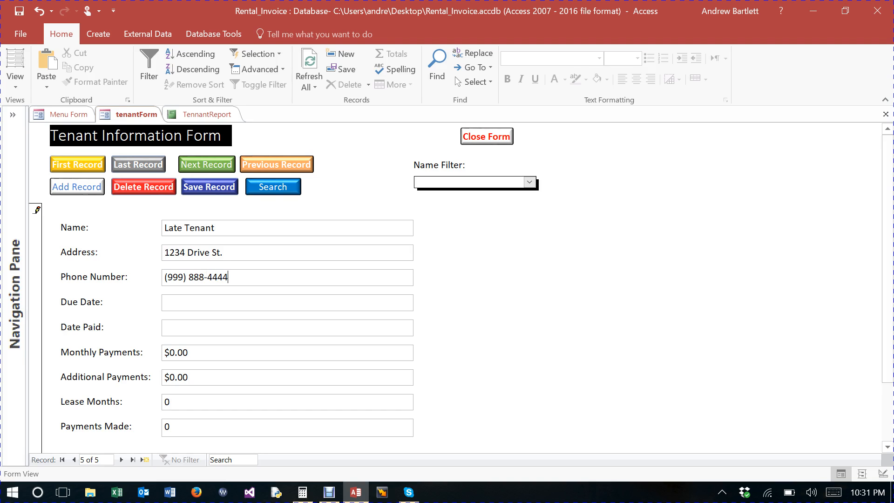
# - Set the new tenant's due date to 5/22/2017 and date paid to 5/29/2017 with the date picker
pyautogui.click(171, 304)
pyautogui.click(420, 300)
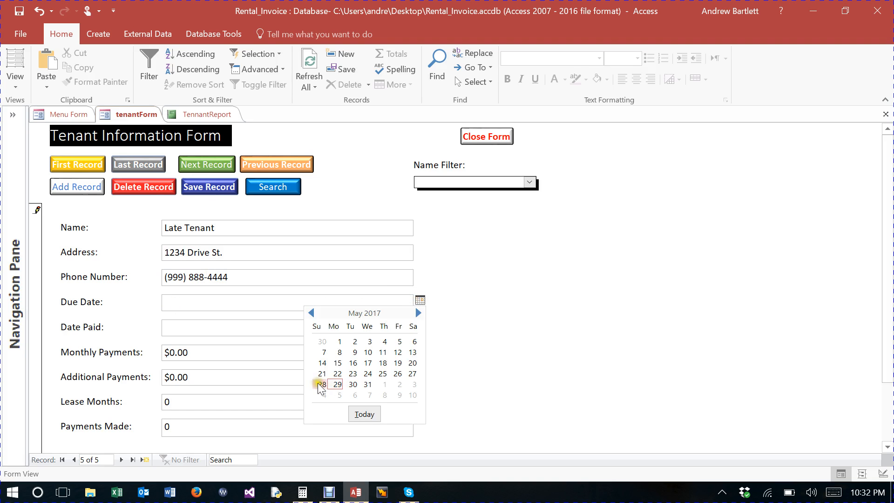
pyautogui.click(337, 373)
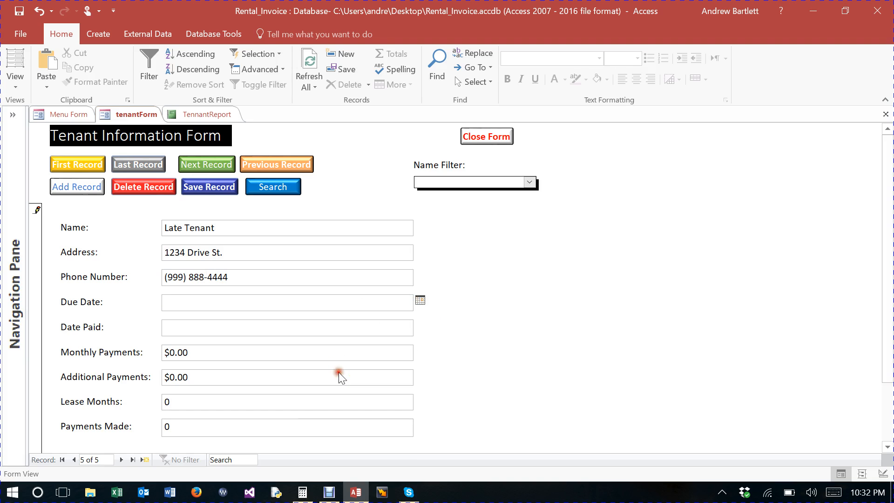
pyautogui.click(259, 325)
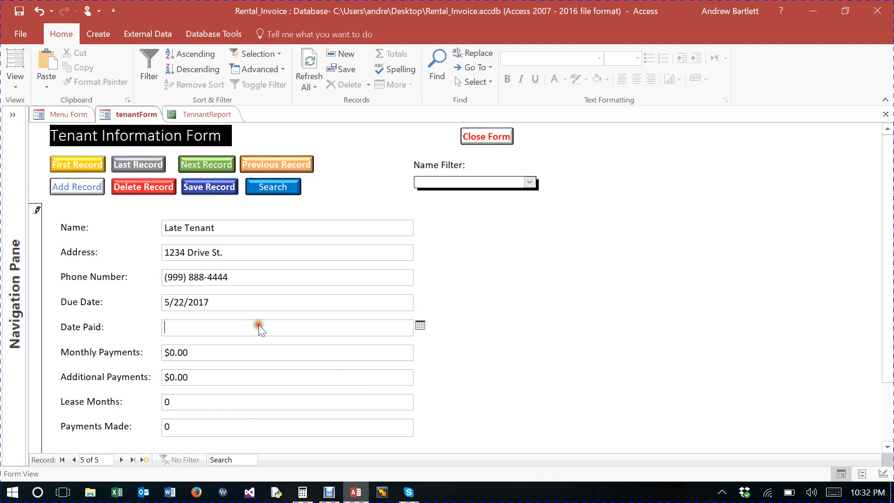
pyautogui.click(420, 325)
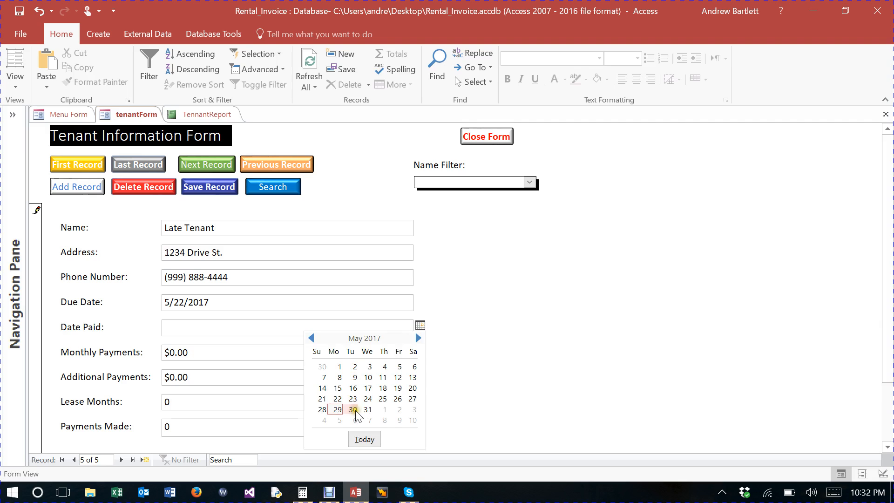
pyautogui.click(338, 409)
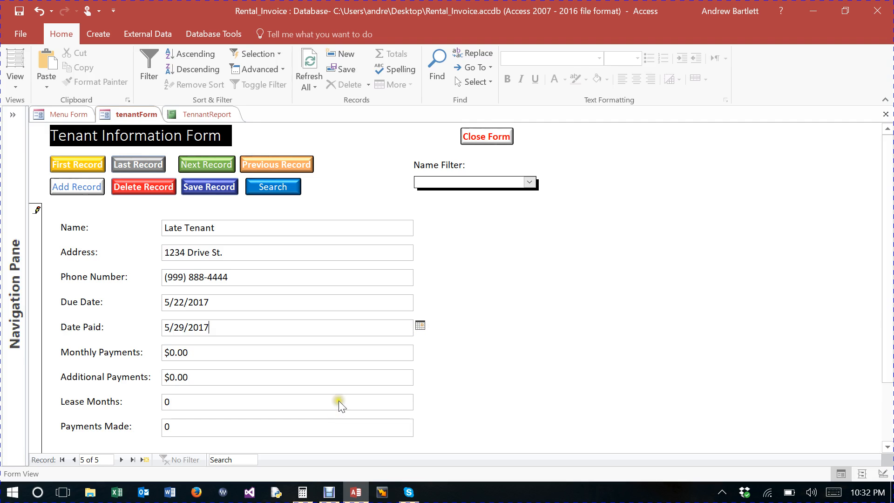
# - Set the new tenant's monthly payments to 358.46
pyautogui.click(204, 356)
pyautogui.press('BackSpace')
pyautogui.press('BackSpace')
pyautogui.press('BackSpace')
pyautogui.press('BackSpace')
pyautogui.press('BackSpace')
pyautogui.write('358.46')
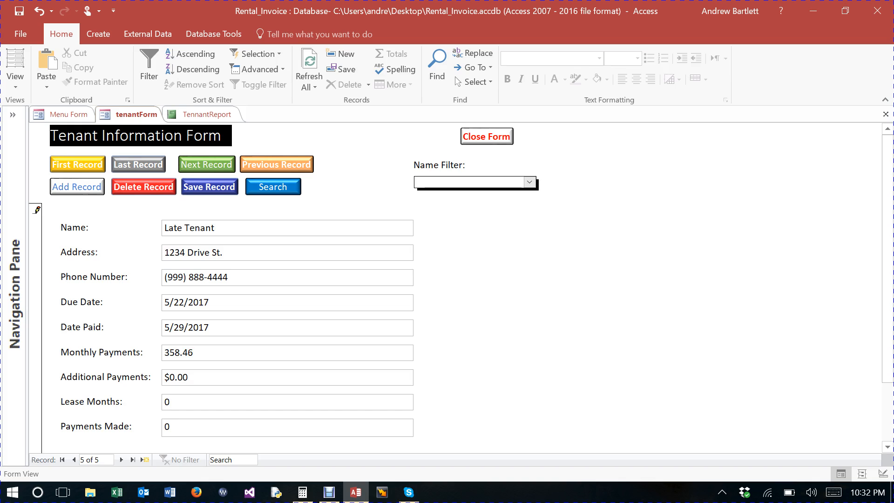
# - Set the new tenant's lease months to 24 and payments made to 6, leaving additional payments at $0.00
pyautogui.click(210, 377)
pyautogui.click(195, 397)
pyautogui.write('24')
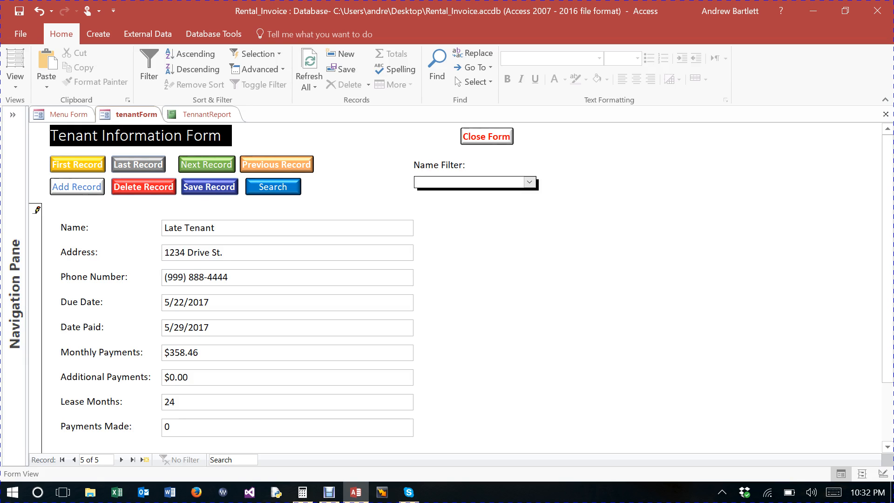
pyautogui.click(189, 426)
pyautogui.press('BackSpace')
# - Save the new tenant's record and refresh the form's data
pyautogui.scroll(-2, 577, 409)
pyautogui.scroll(2, 573, 408)
pyautogui.click(223, 188)
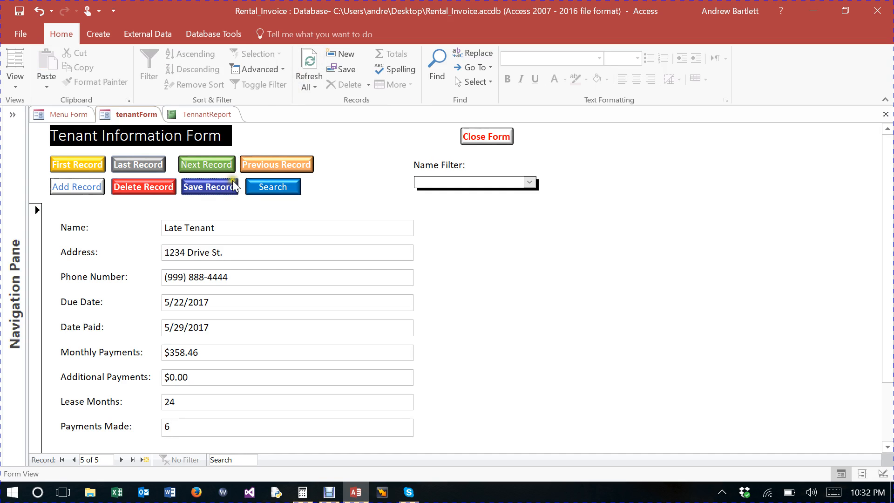
pyautogui.click(314, 61)
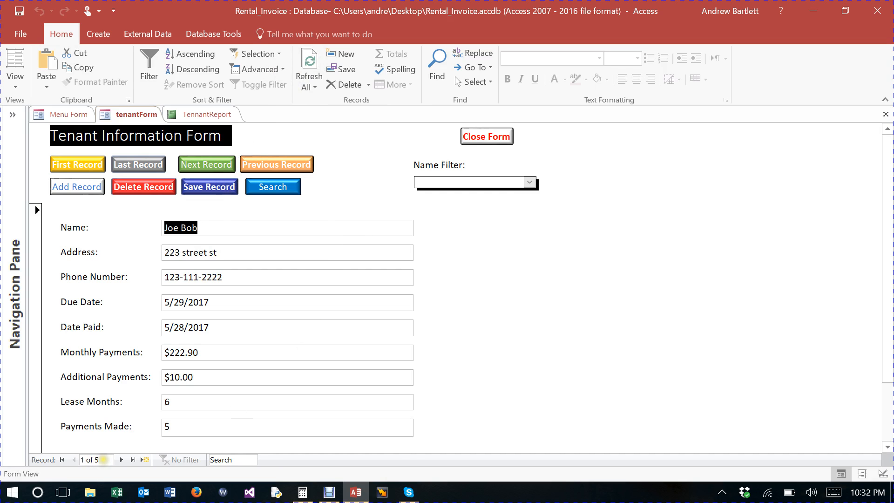
# - Switch to the tenant report and refresh it so that it includes the newly added tenant
pyautogui.click(205, 114)
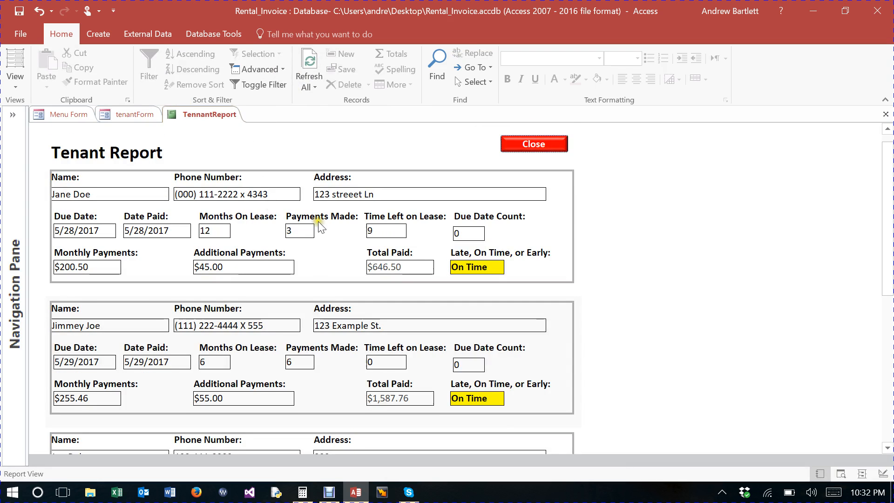
pyautogui.scroll(-3, 320, 225)
pyautogui.scroll(-3, 326, 237)
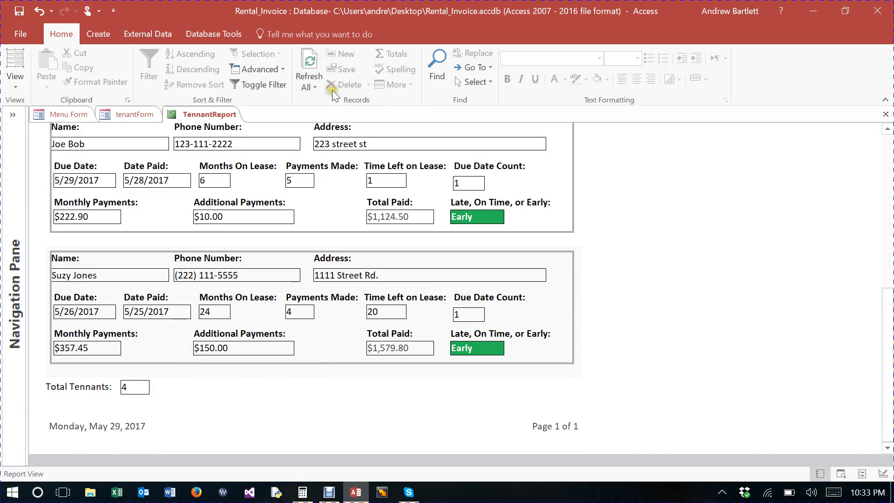
pyautogui.click(312, 62)
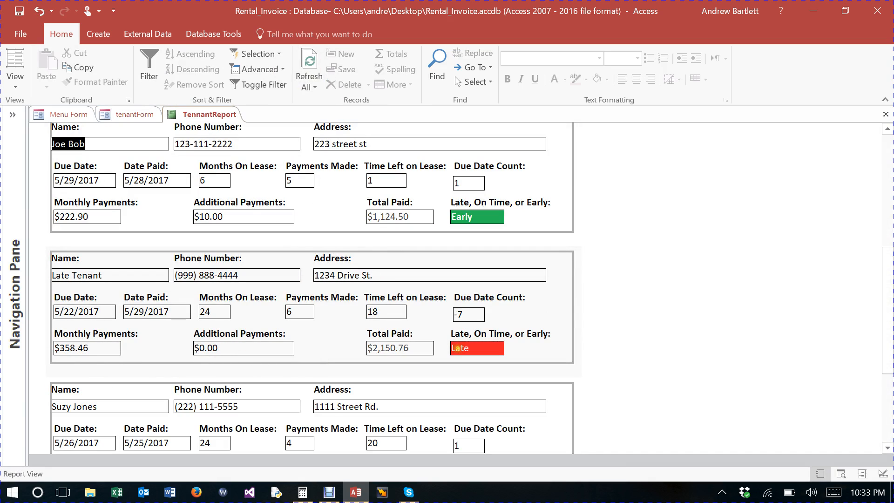
# - Review every tenant's payment status and the total tenants count in the updated report
pyautogui.scroll(10, 222, 286)
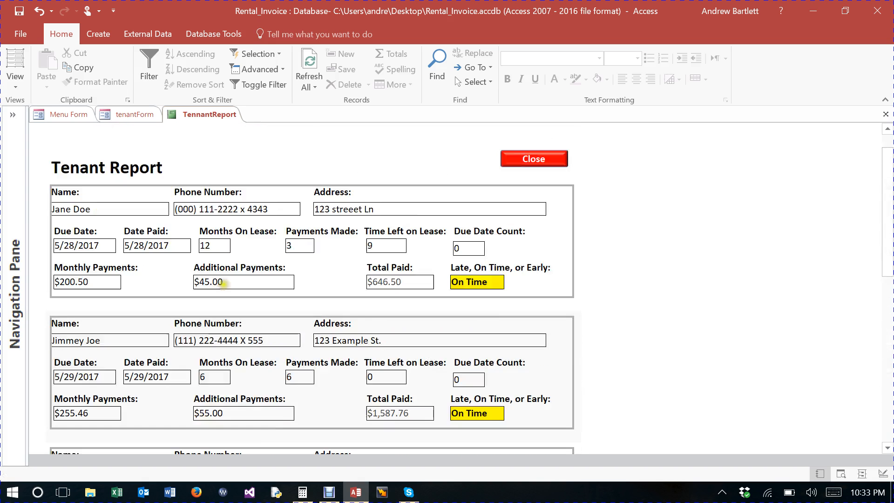
pyautogui.scroll(-6, 206, 272)
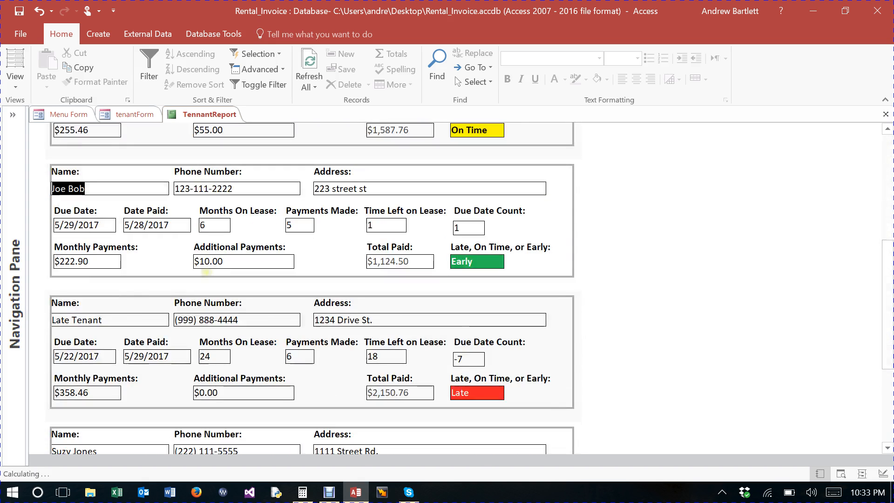
pyautogui.scroll(-3, 205, 272)
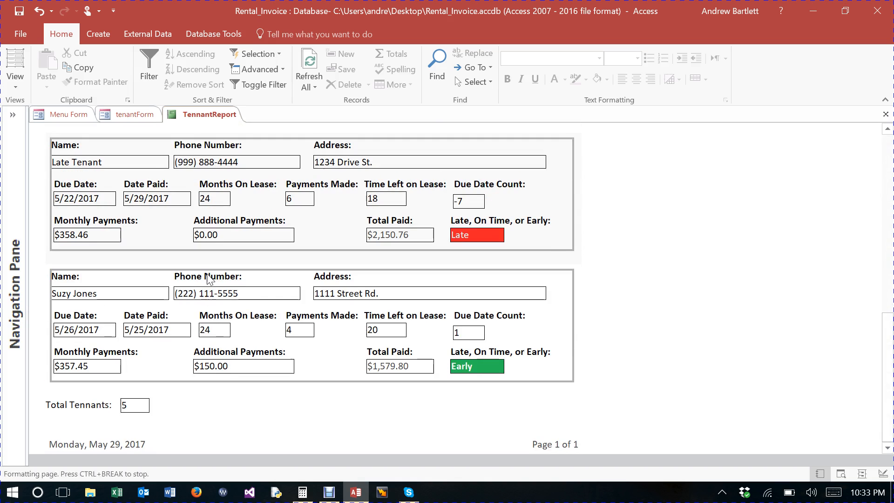
# - Return from the tenant report to the tenant form and save the current record
pyautogui.scroll(1, 208, 278)
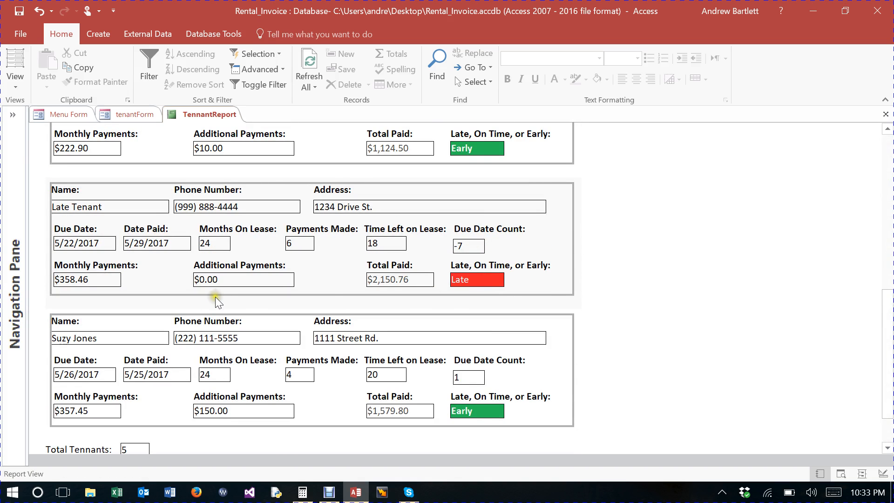
pyautogui.scroll(3, 377, 297)
pyautogui.scroll(4, 377, 297)
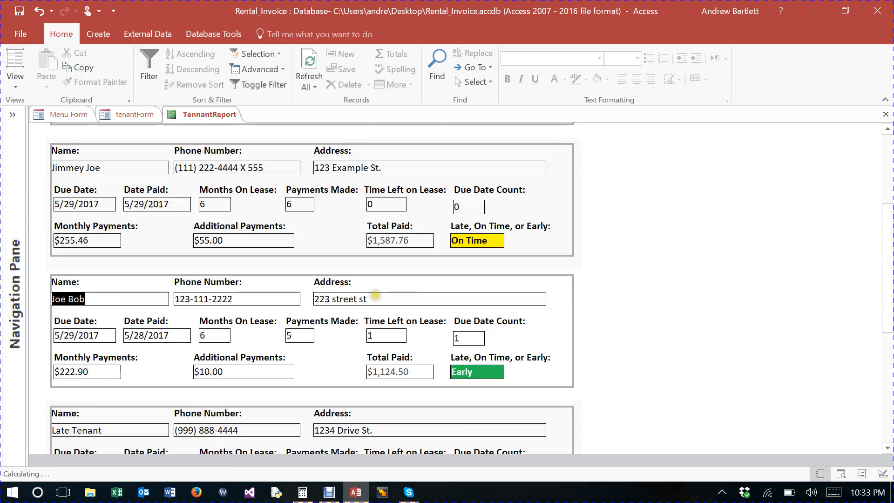
pyautogui.click(131, 115)
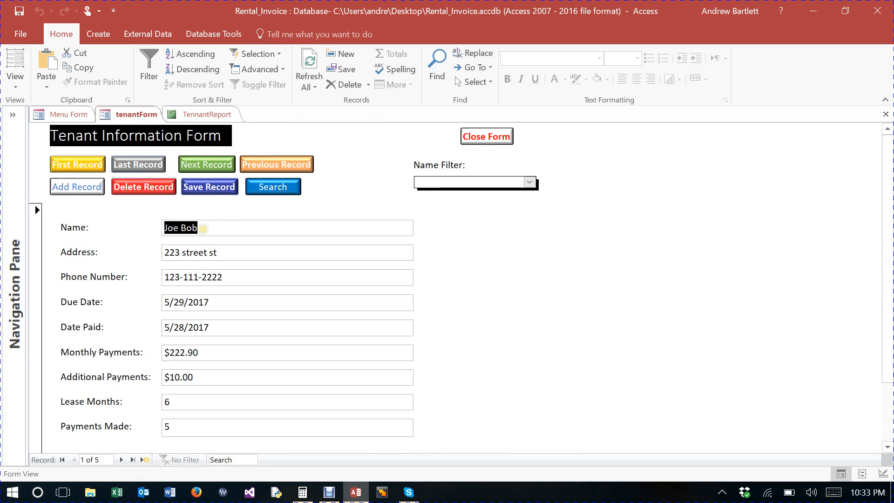
pyautogui.click(219, 188)
# - Open the tenant form's record search and close it without searching
pyautogui.click(271, 186)
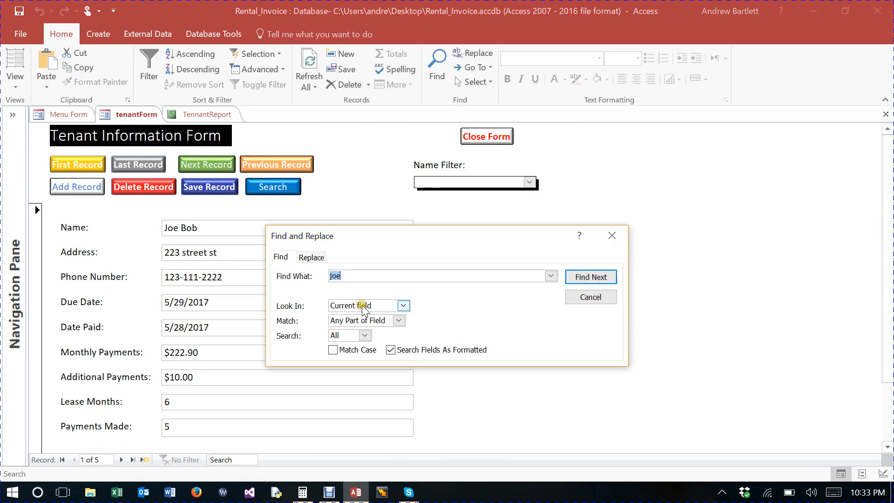
pyautogui.click(612, 236)
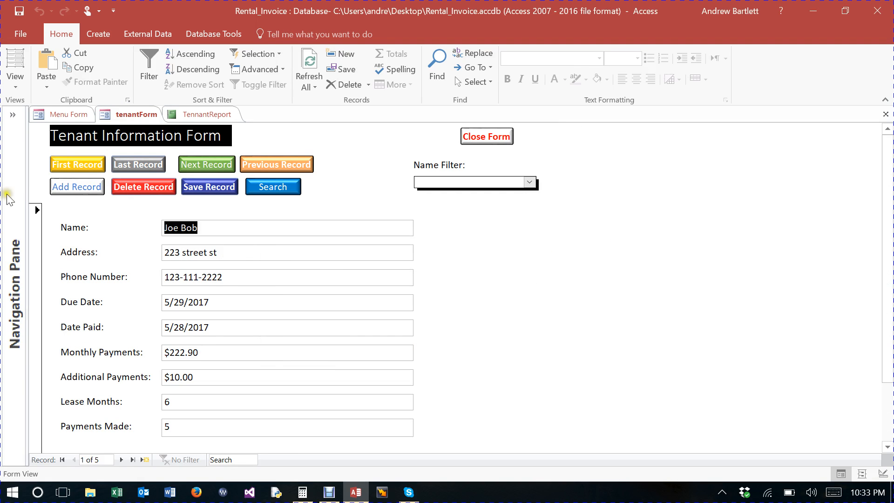
# - Go to the last and first tenant records, and move two records forward and back twice
pyautogui.click(151, 165)
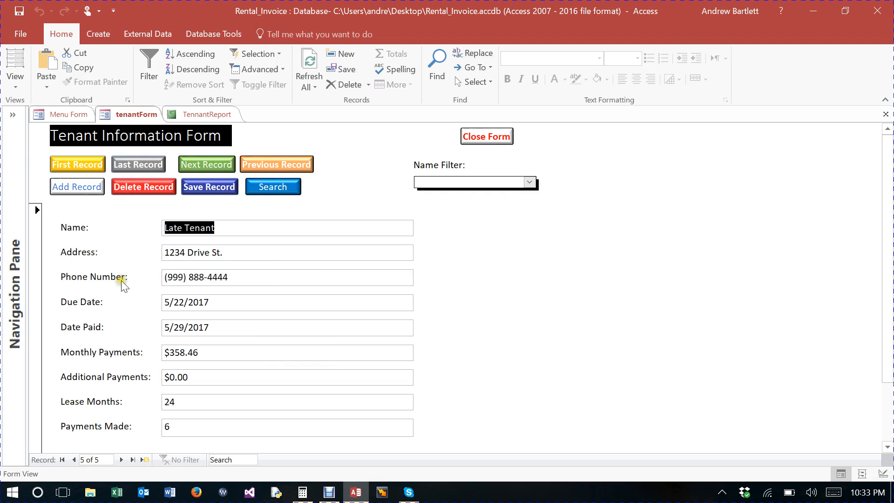
pyautogui.click(83, 165)
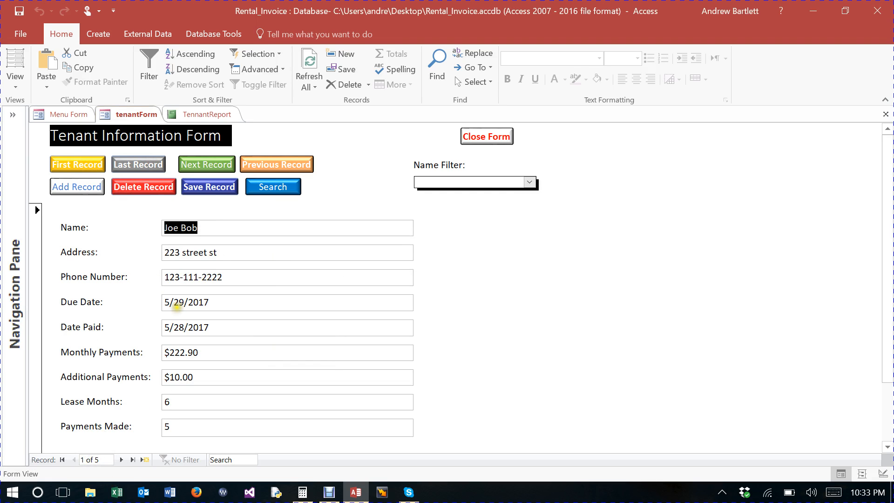
pyautogui.click(205, 164)
pyautogui.click(205, 163)
pyautogui.click(257, 167)
pyautogui.click(256, 166)
pyautogui.click(223, 166)
pyautogui.click(223, 166)
pyautogui.click(263, 164)
pyautogui.click(264, 164)
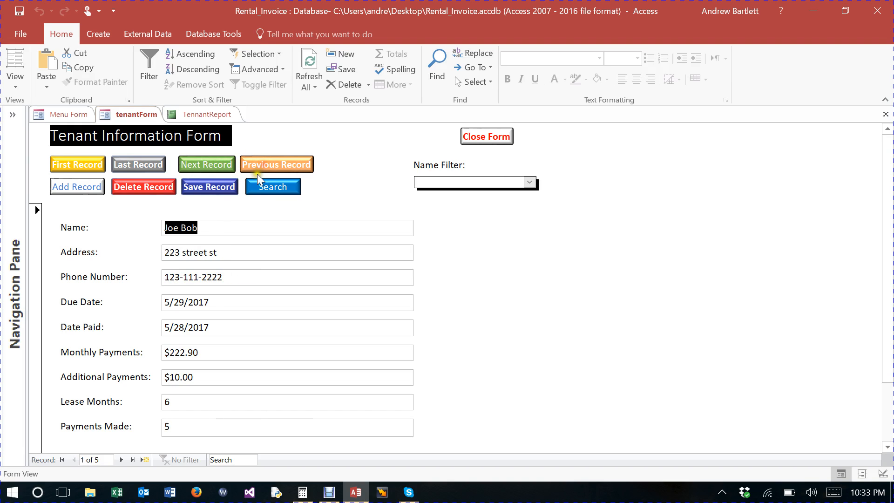
# - Expand the name filter list without choosing a tenant, and close the tenant form and tenant report
pyautogui.click(534, 183)
pyautogui.click(534, 185)
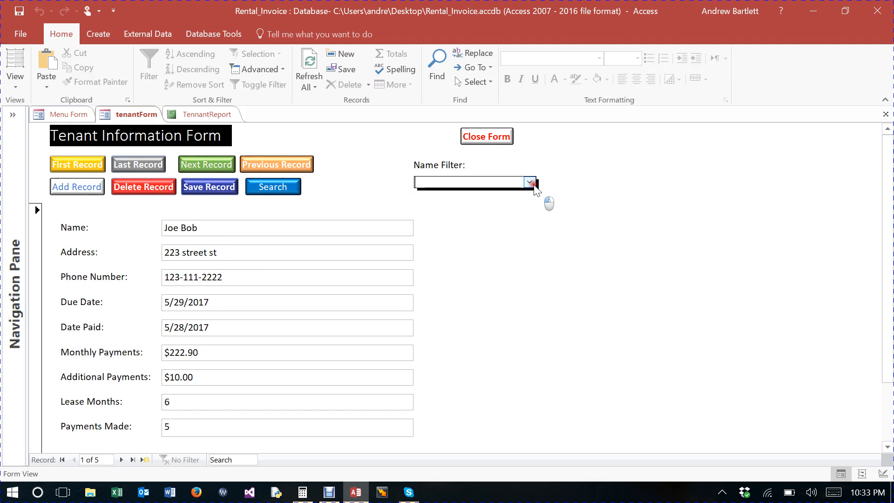
pyautogui.click(471, 138)
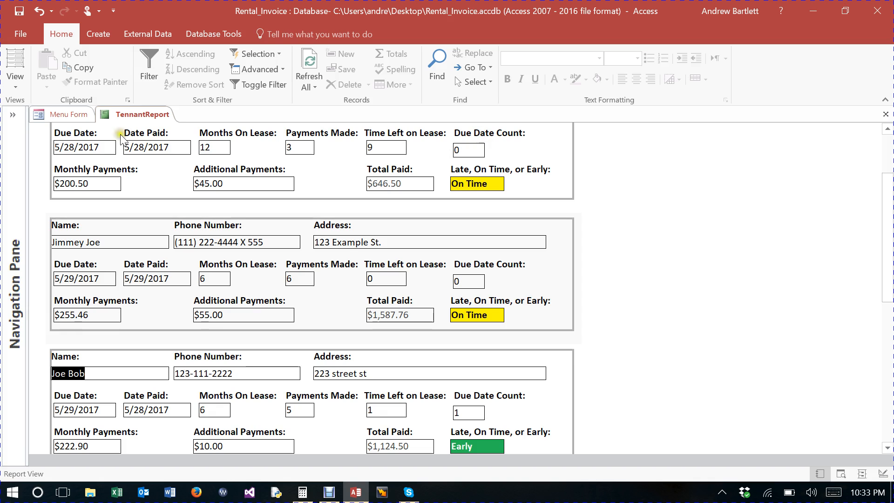
pyautogui.click(540, 159)
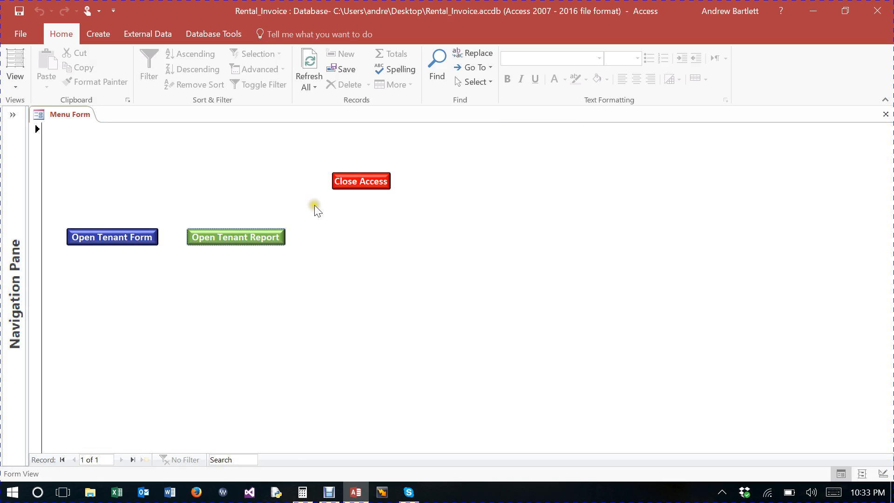
# - Exit Access from the menu form and close the Calculator
pyautogui.click(354, 181)
pyautogui.click(770, 178)
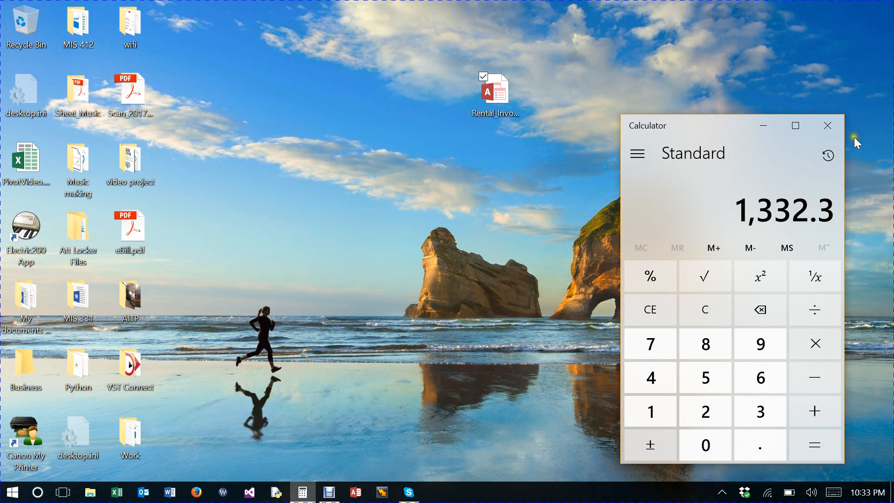
pyautogui.click(832, 124)
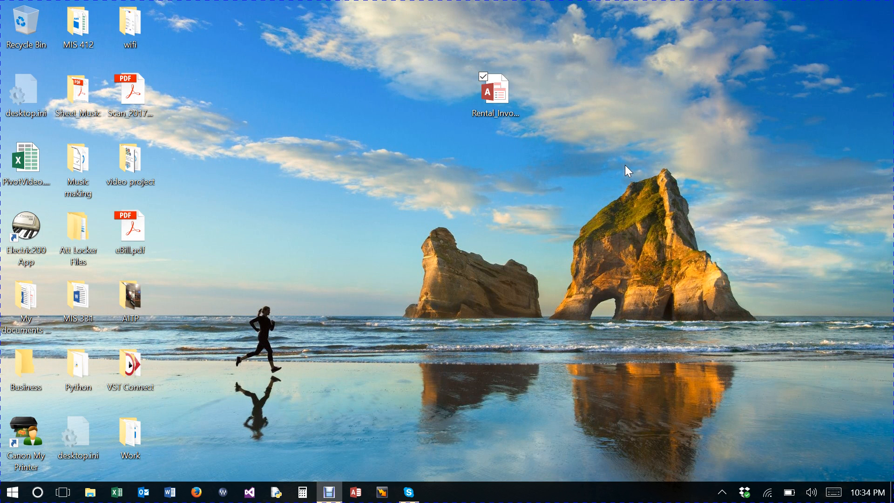